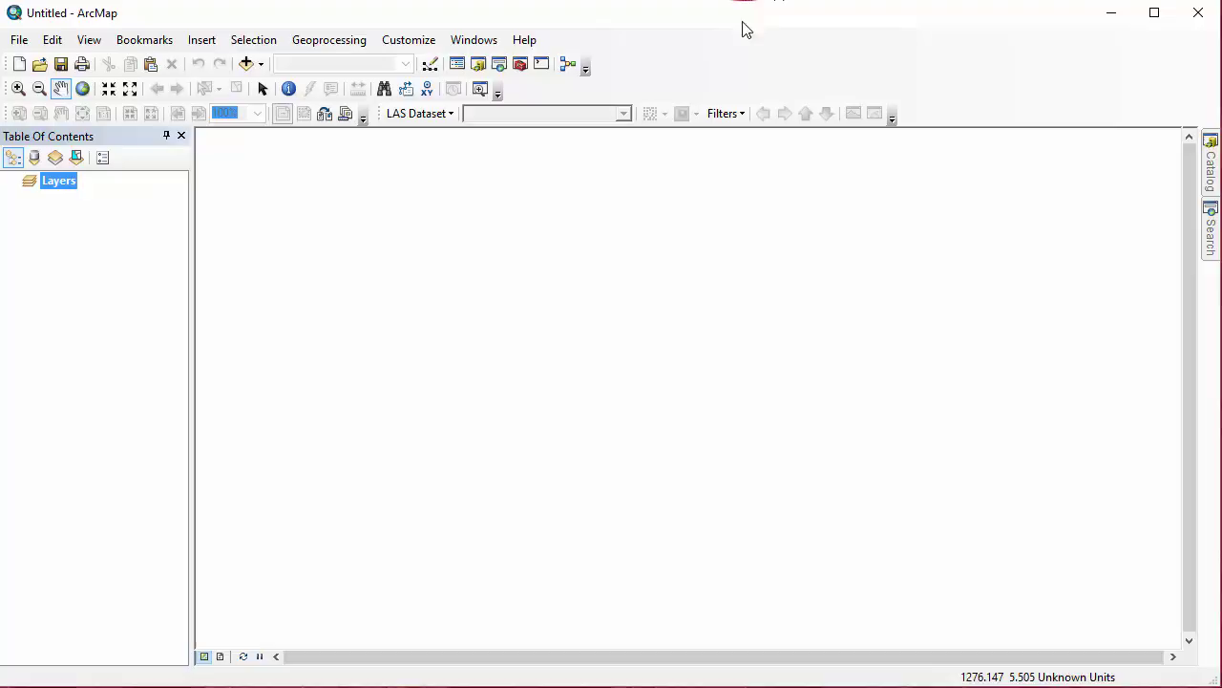
Enable the 3D Analyst toolbar and dock it in the second toolbar row.
right_click(710, 71)
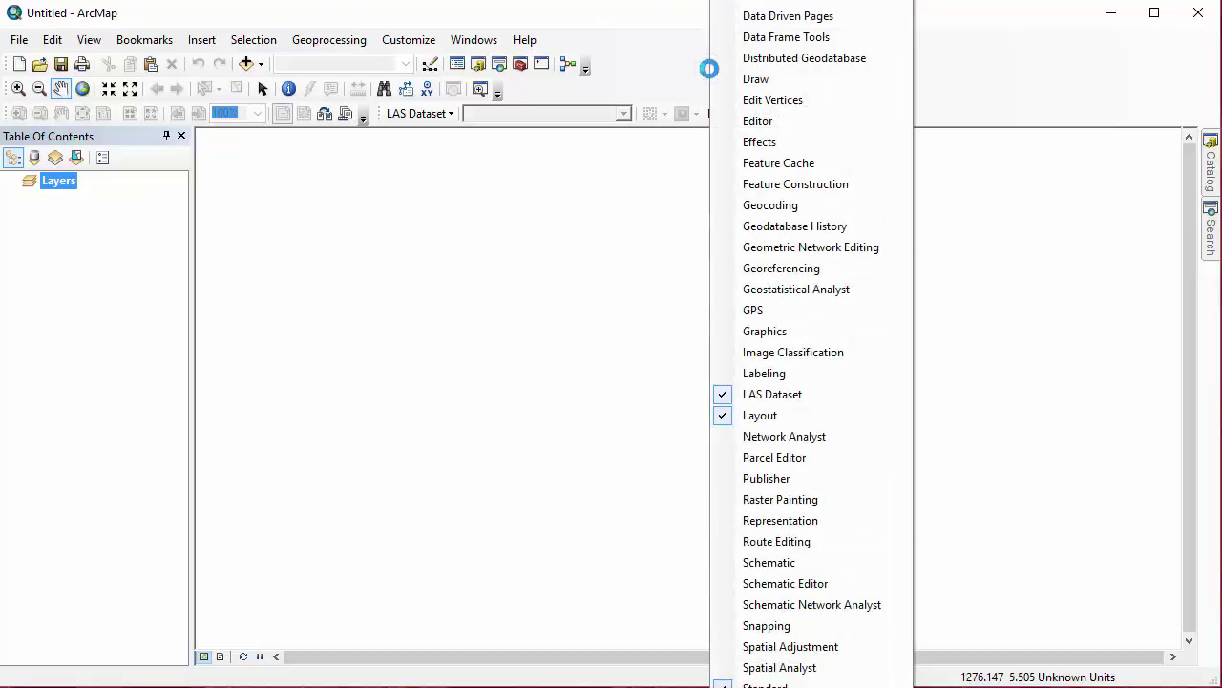
left_click(773, 17)
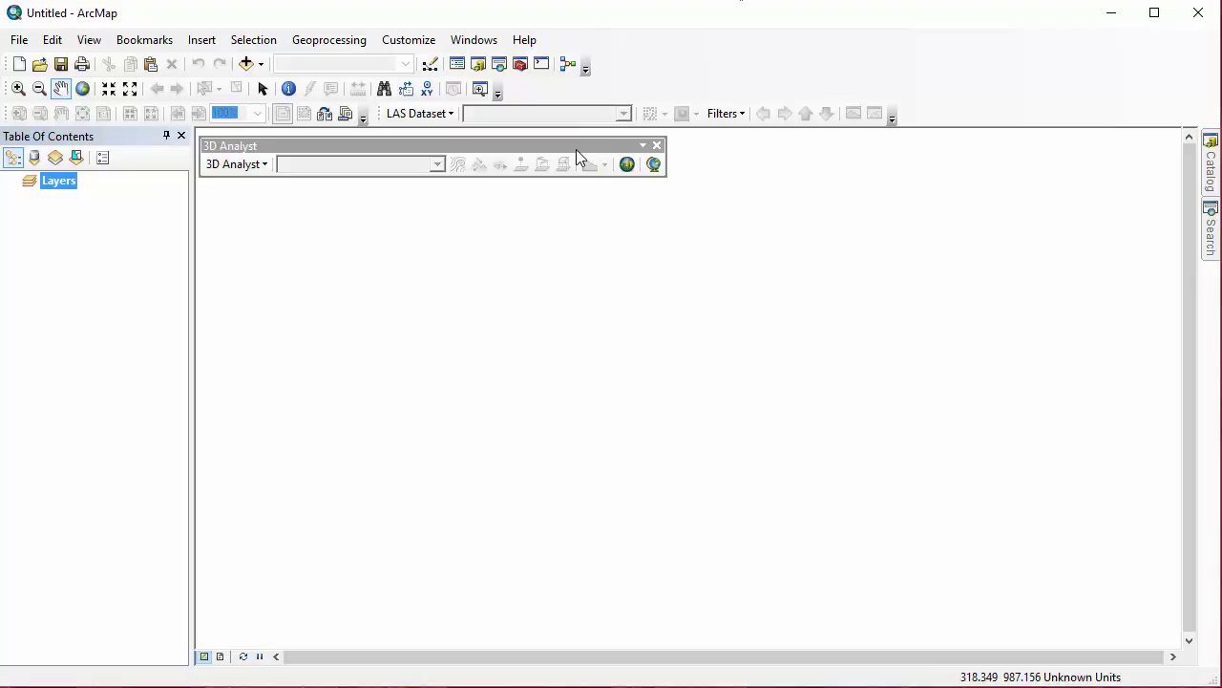
left_click_drag(576, 148, 755, 95)
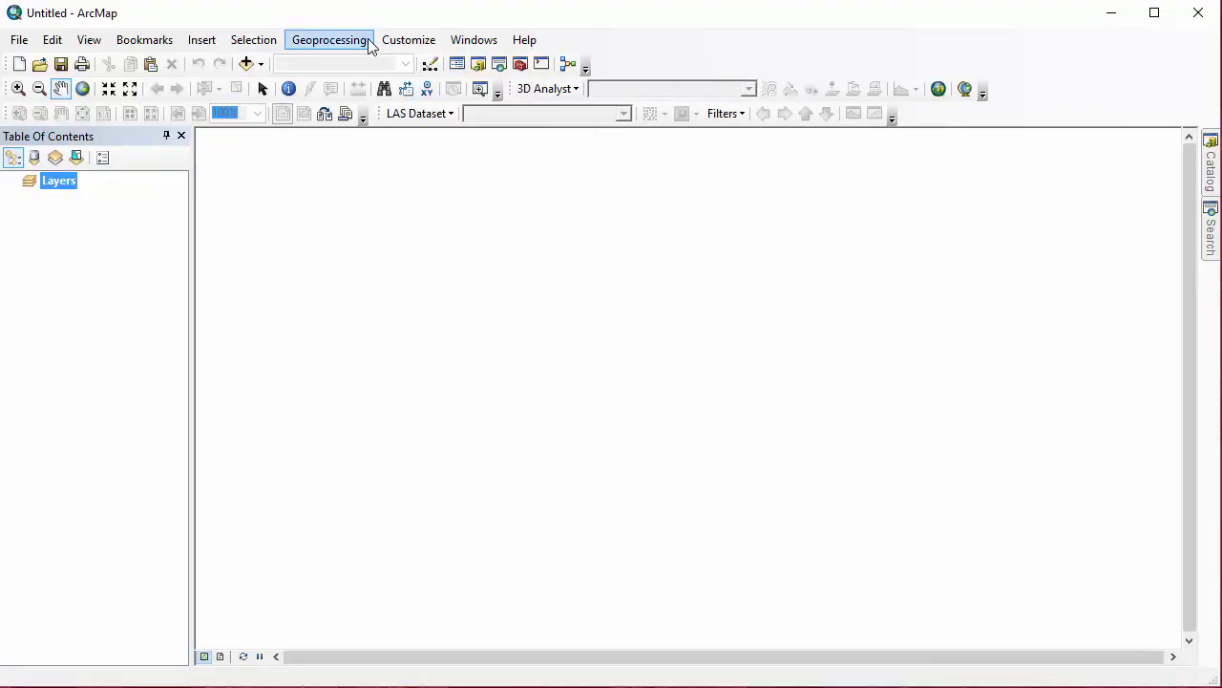
left_click(397, 38)
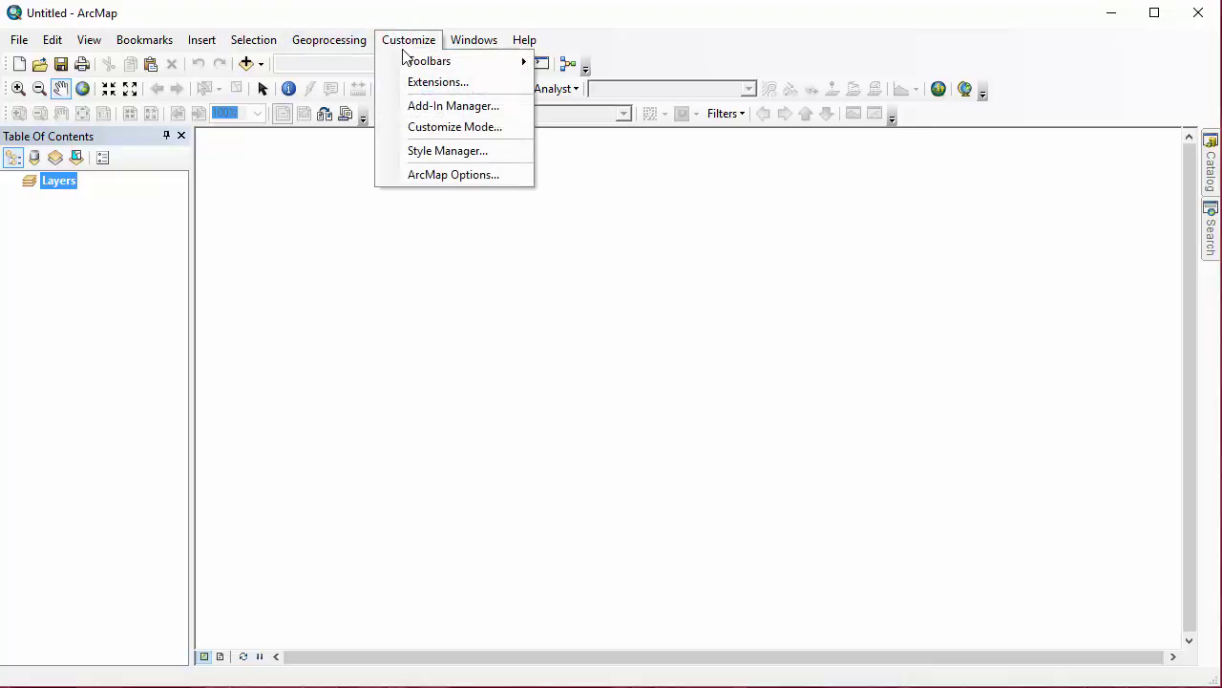
left_click(416, 83)
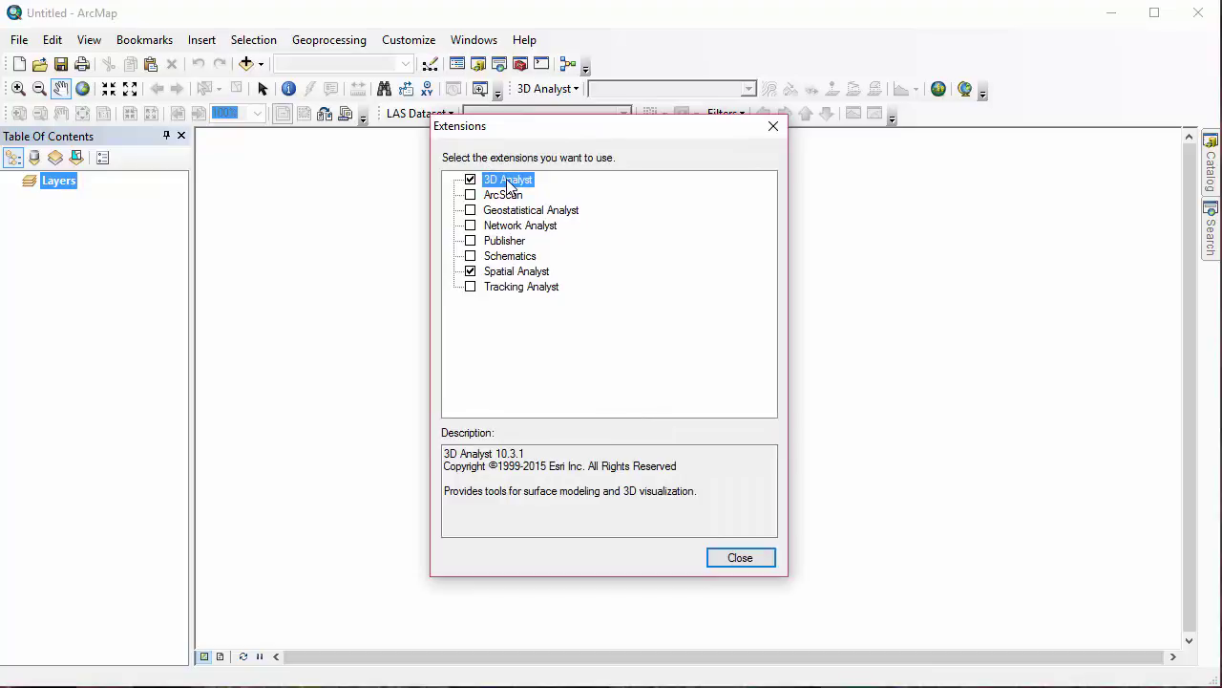
left_click(731, 561)
Add the Hopkinsville.lasd dataset to the map and set the LAS point filter to All.
left_click(246, 63)
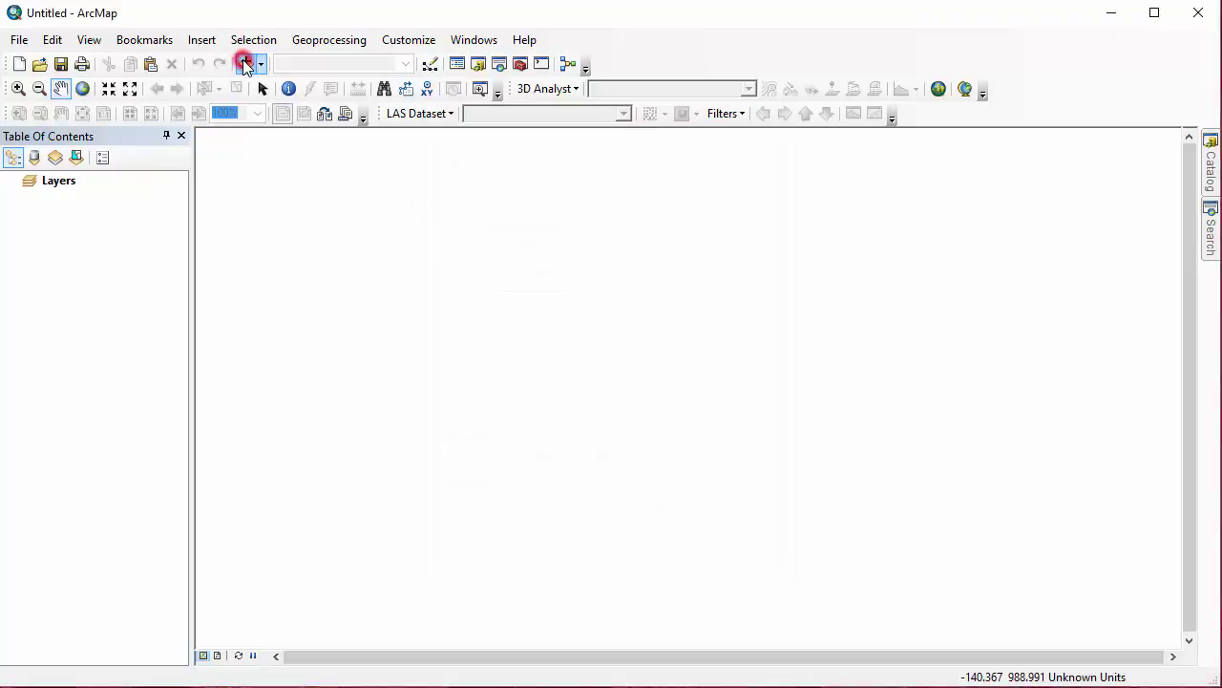
left_click(425, 308)
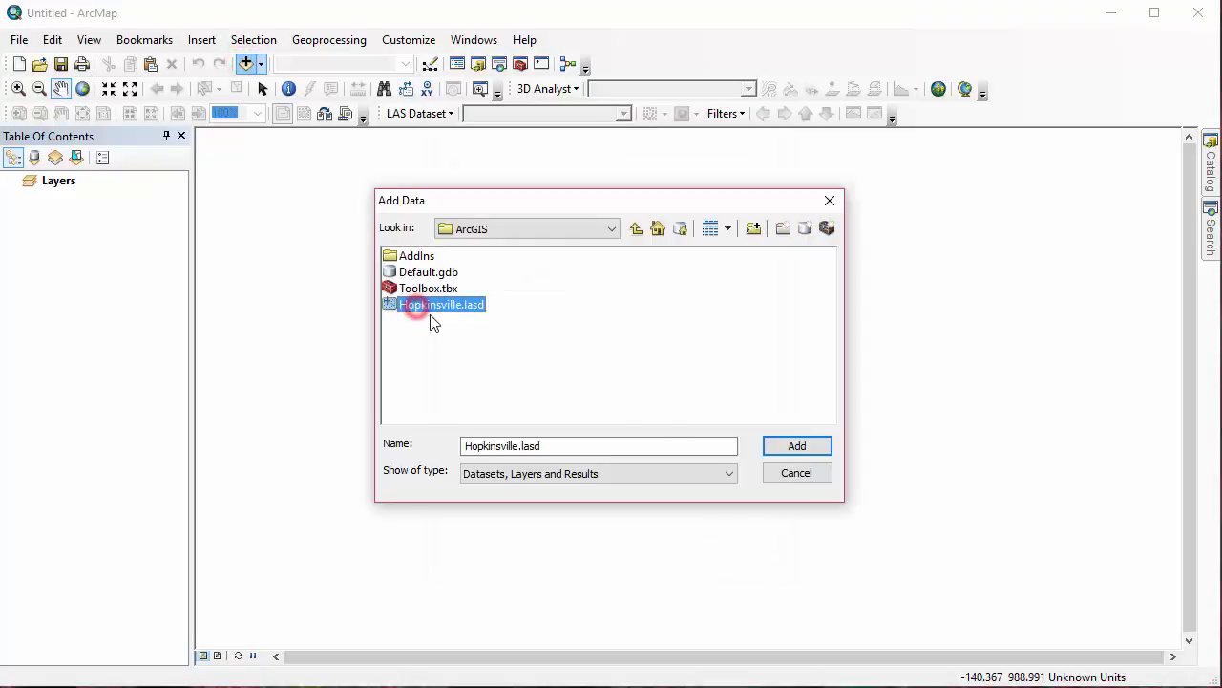
left_click(779, 447)
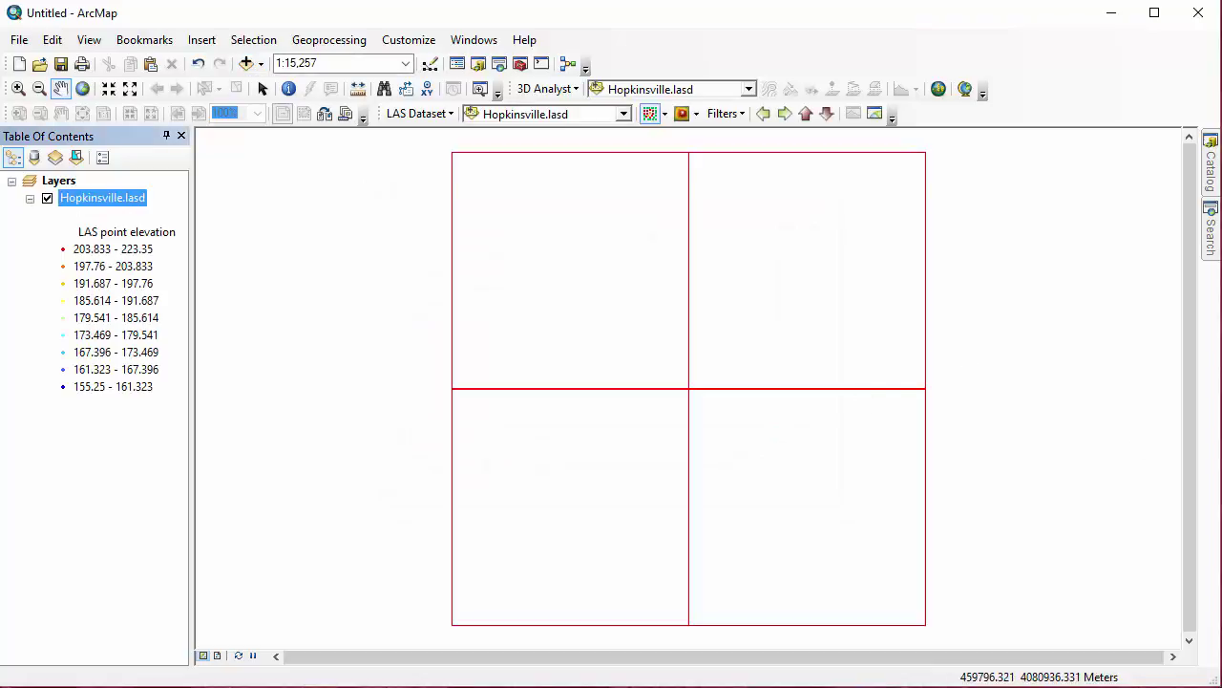
left_click(742, 114)
left_click(726, 133)
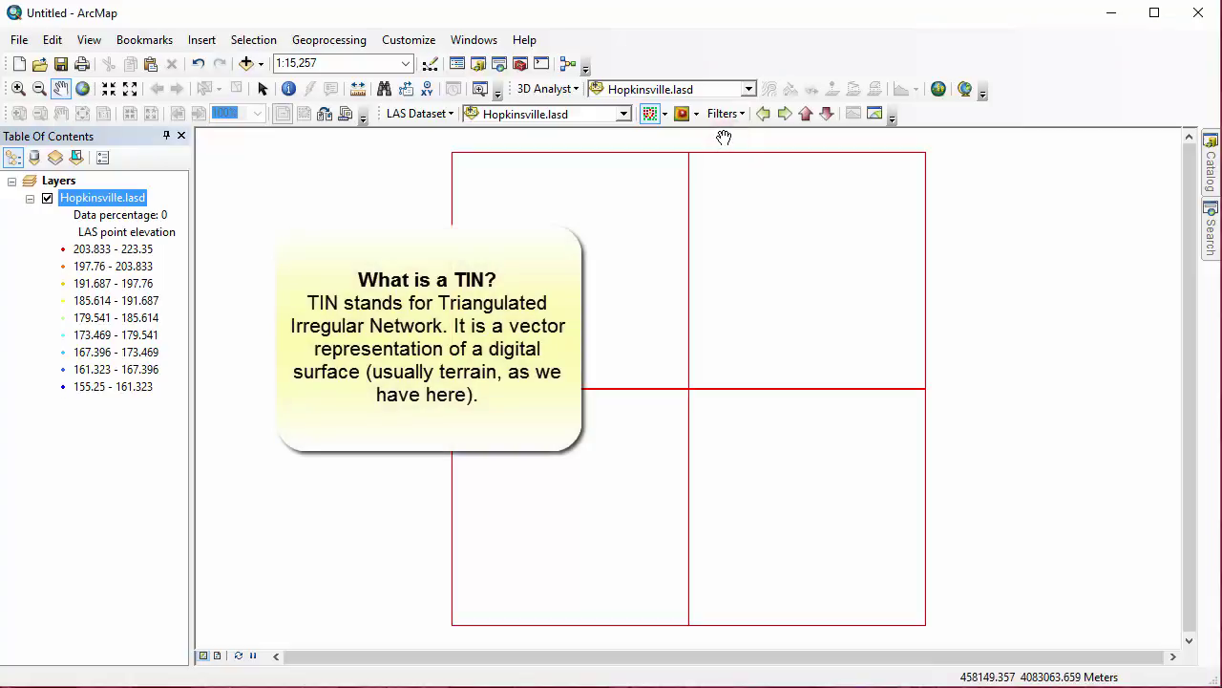
Launch LAS Dataset to TIN from ArcToolbox's 3D Analyst Tools > Conversion > From LAS Dataset.
left_click(520, 64)
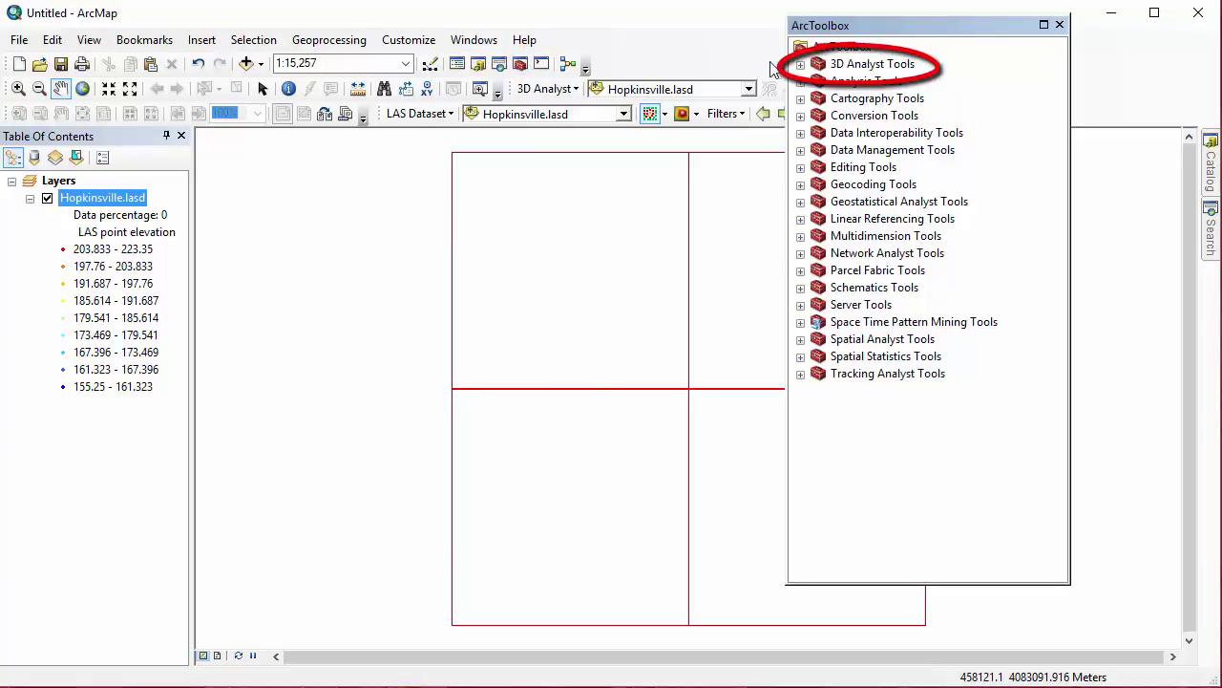
left_click(802, 65)
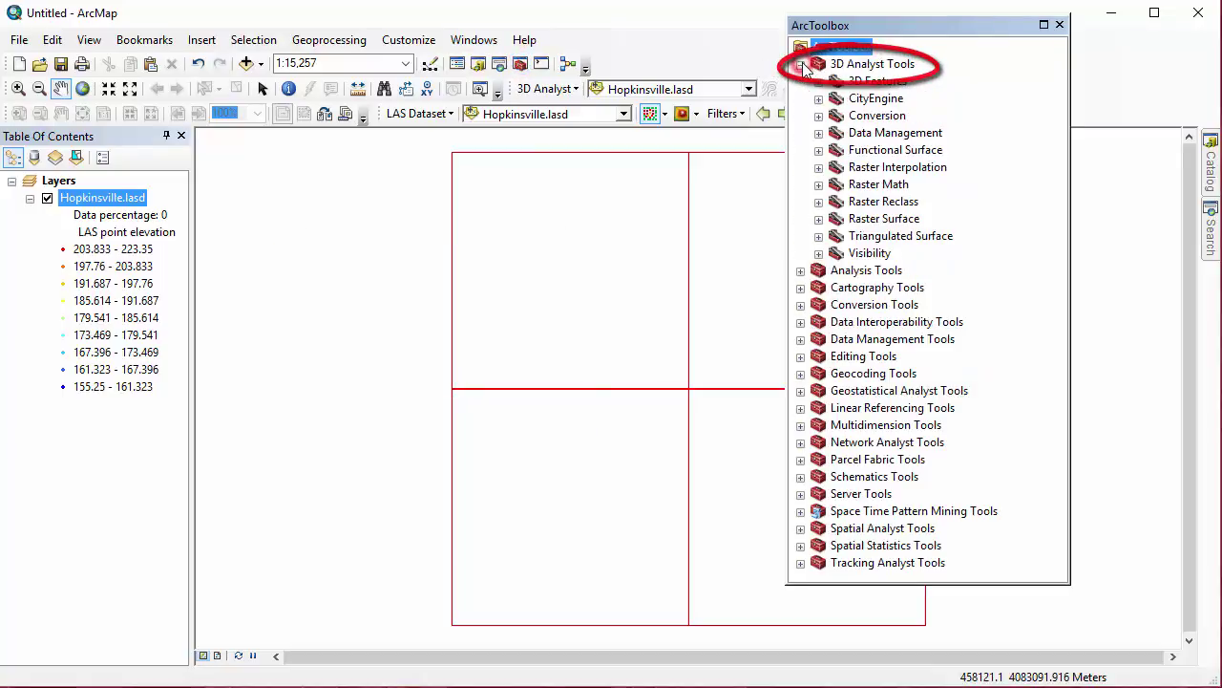
left_click(818, 116)
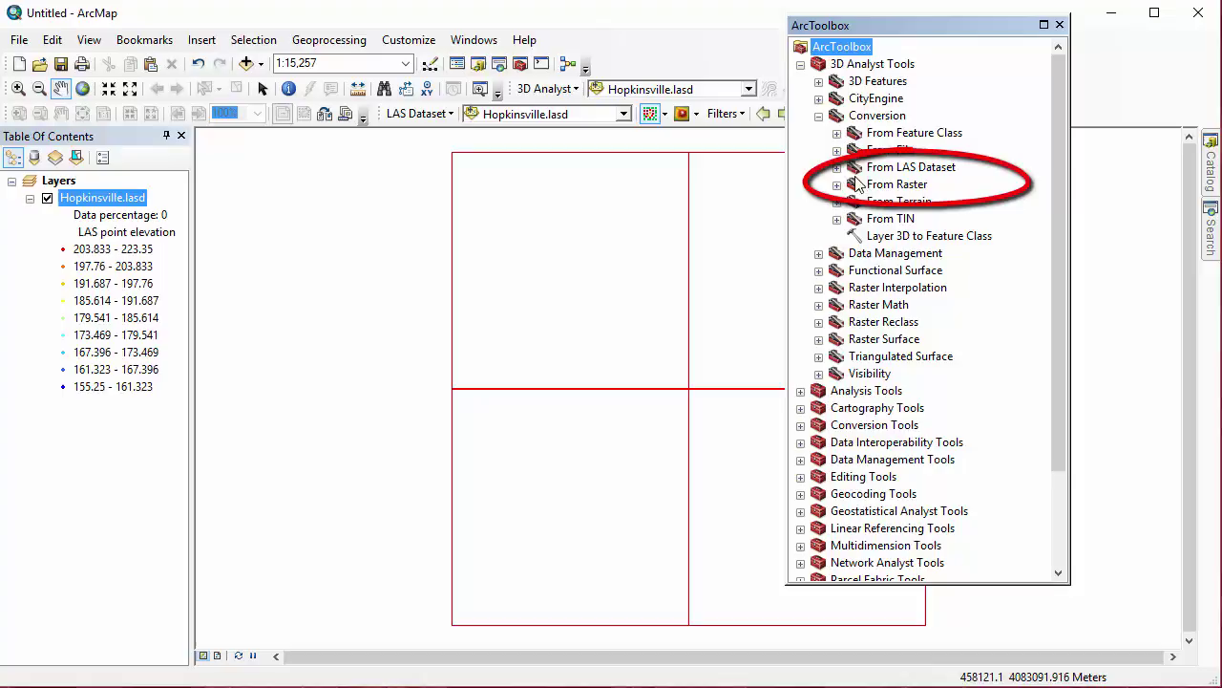
left_click(837, 167)
double_click(900, 186)
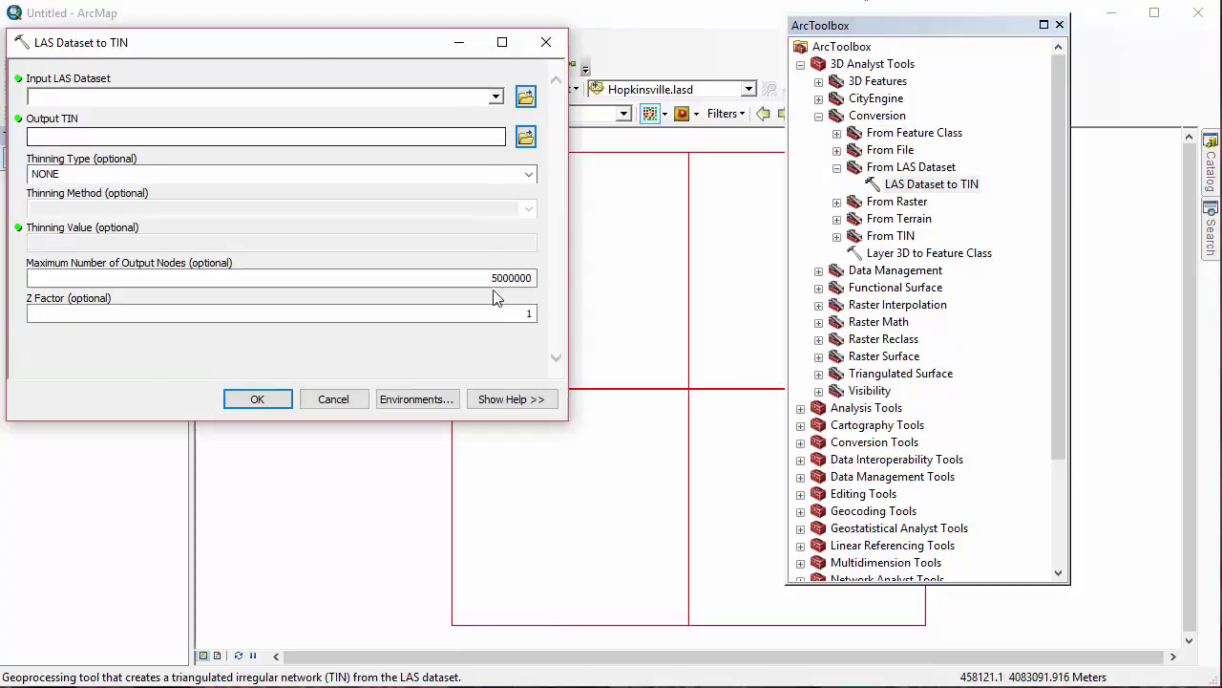
Set the input to Hopkinsville.lasd, thinning type WINDOW_SIZE and thinning value 8.
left_click(504, 402)
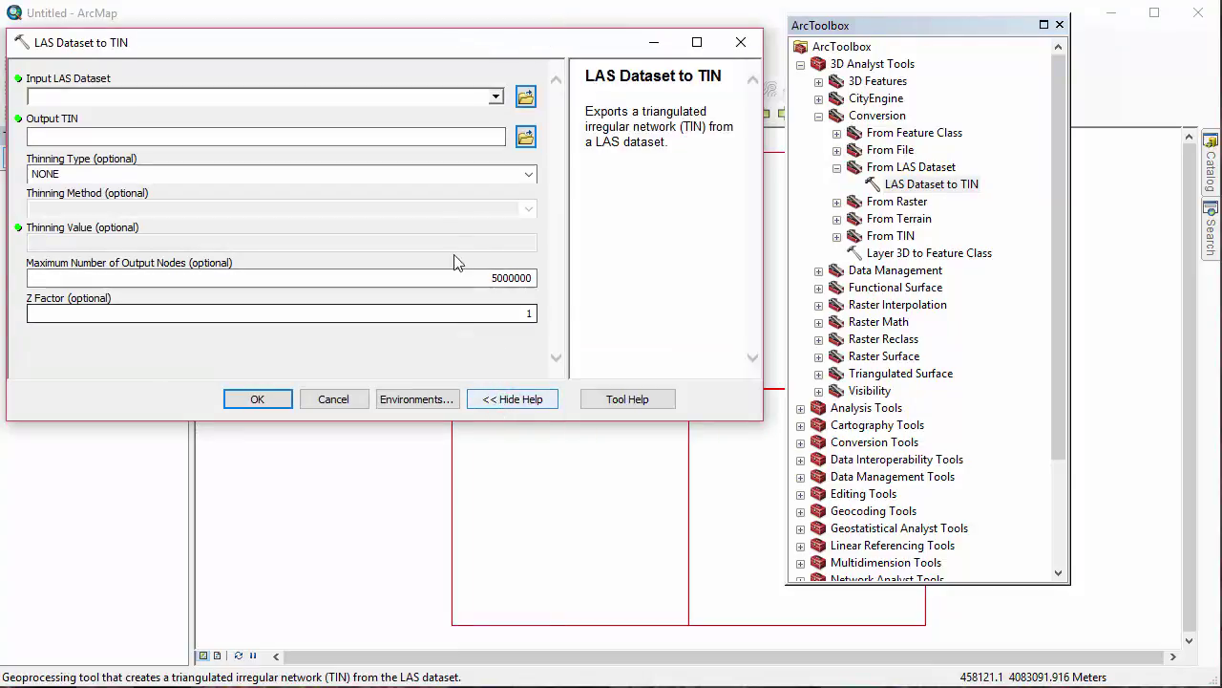
left_click(494, 97)
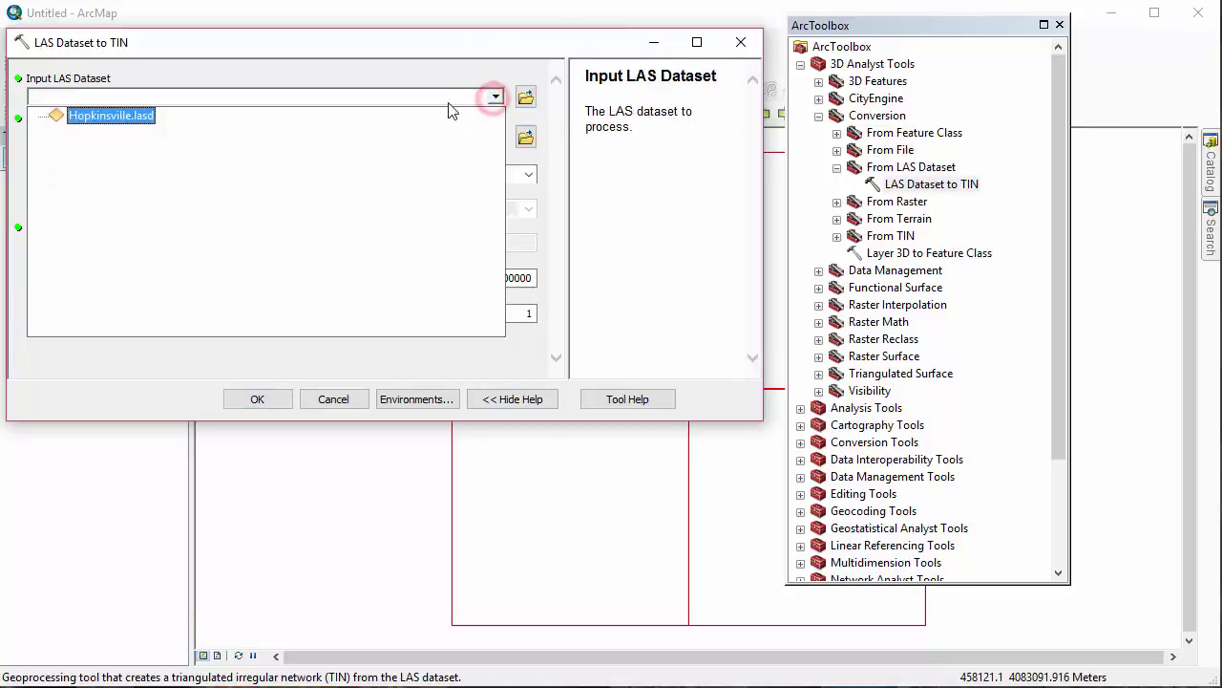
left_click(100, 116)
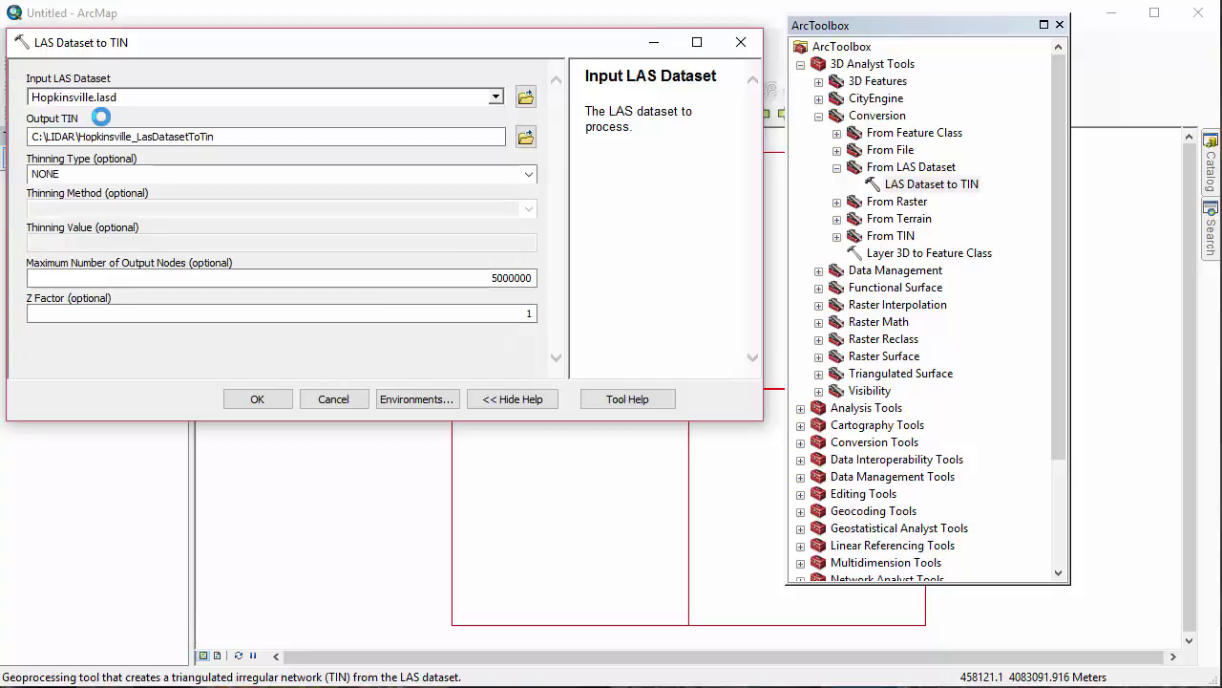
left_click(295, 169)
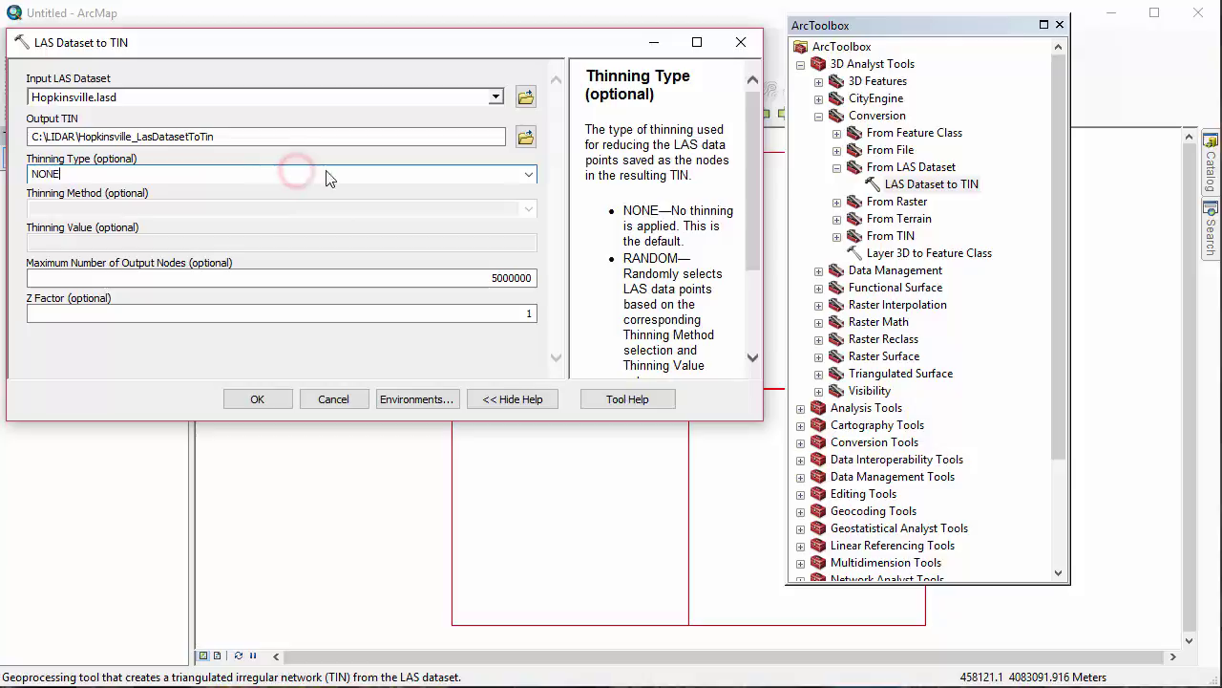
left_click(528, 174)
left_click(336, 217)
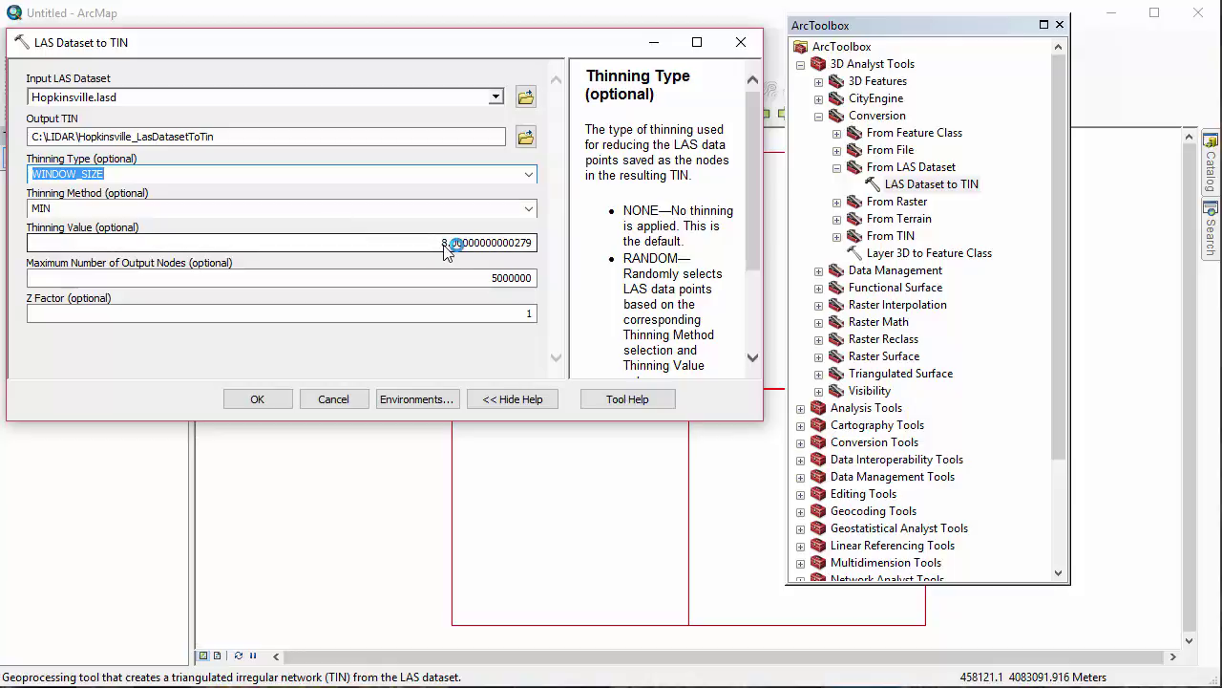
left_click_drag(445, 246, 554, 247)
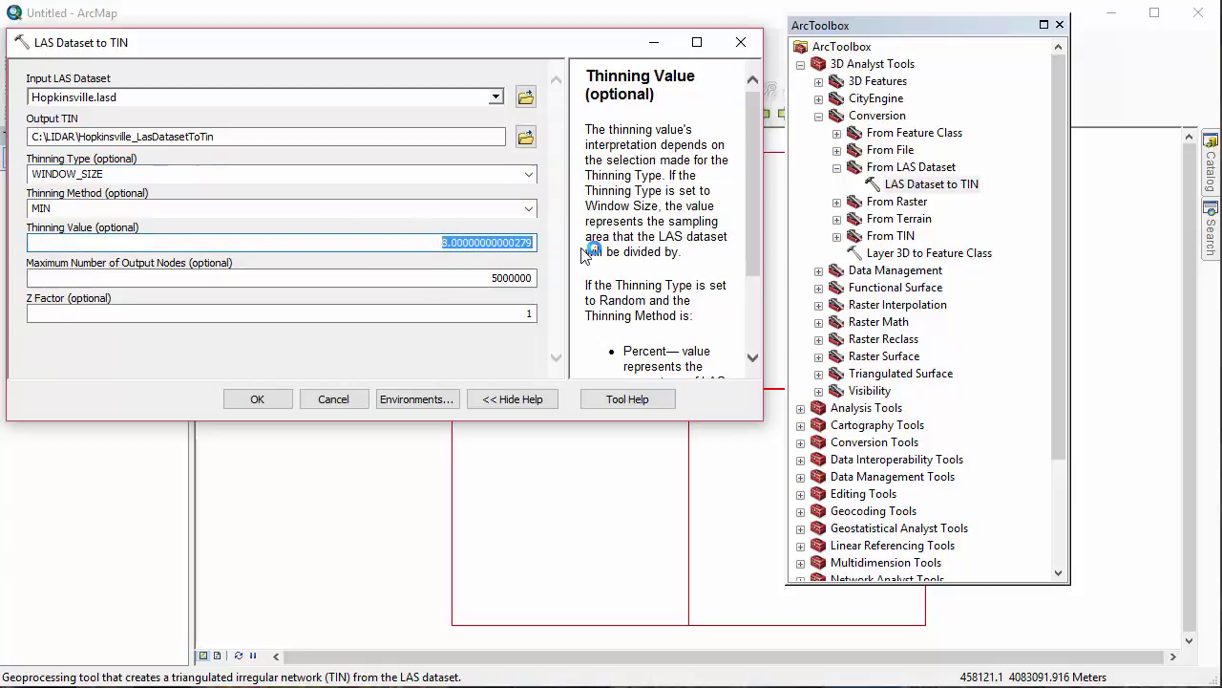
type("8")
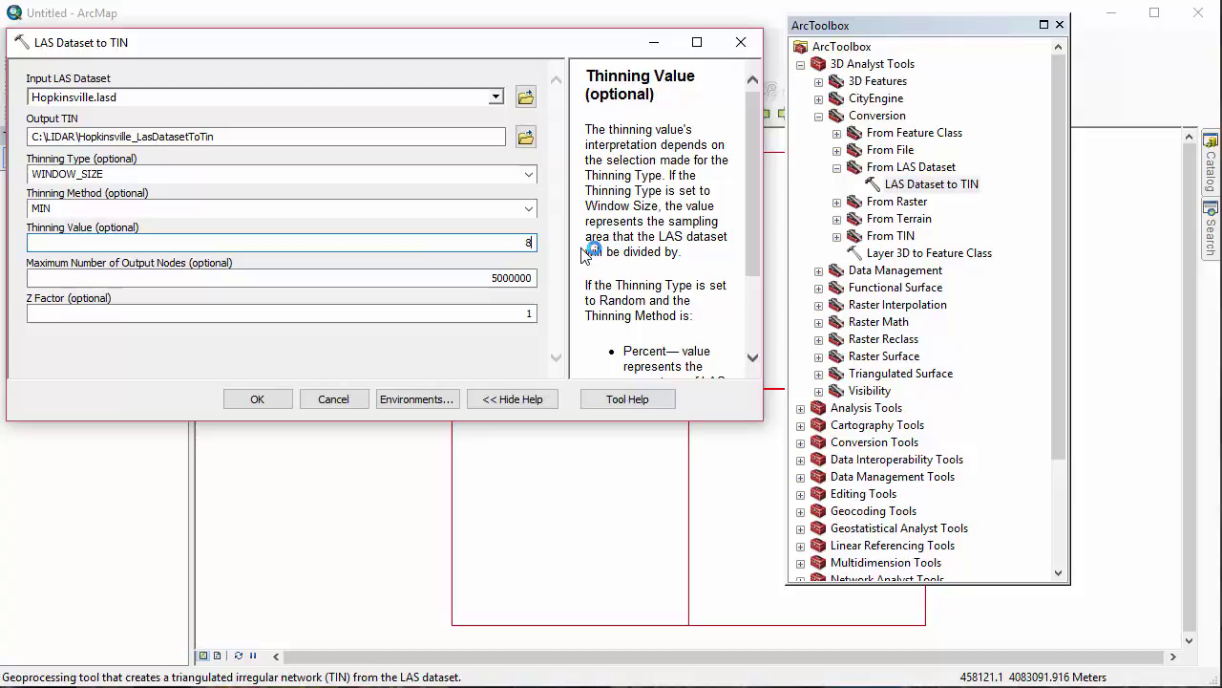
Run the TIN conversion and make the resulting Tin1 the 3D Analyst target layer.
left_click(273, 398)
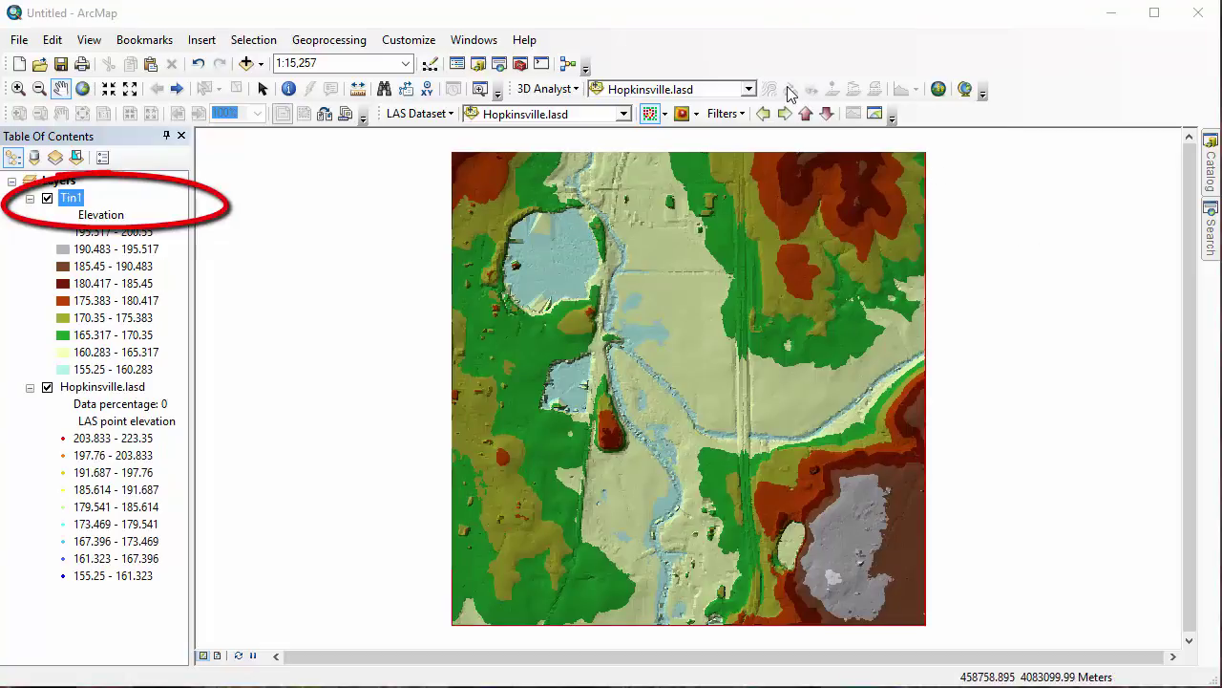
left_click(749, 89)
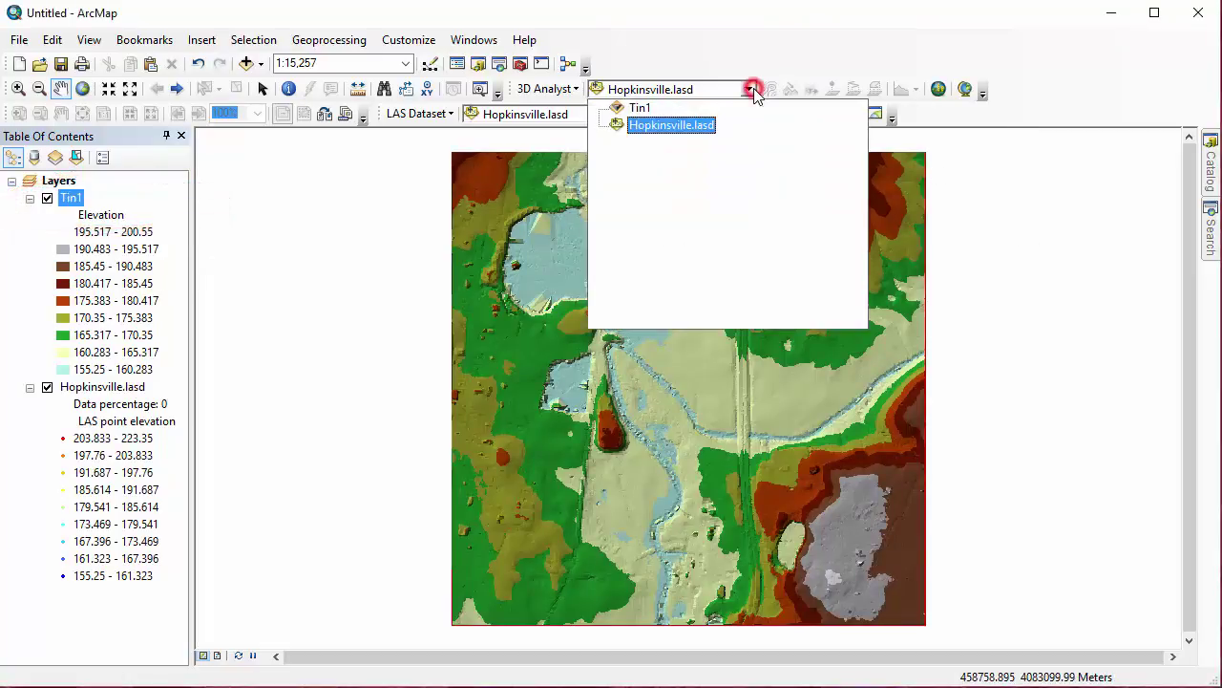
left_click(639, 107)
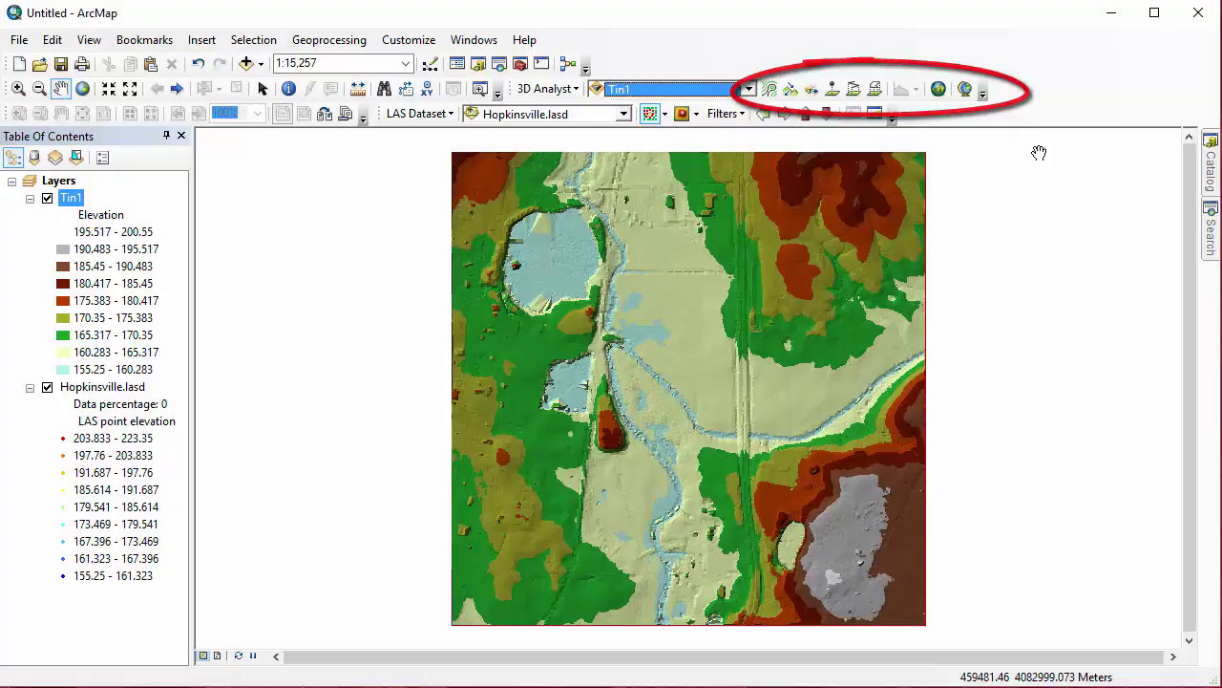
left_click(546, 88)
Review the Interpolation and Graph Data tabs of 3D Analyst Options, then cancel.
left_click(569, 111)
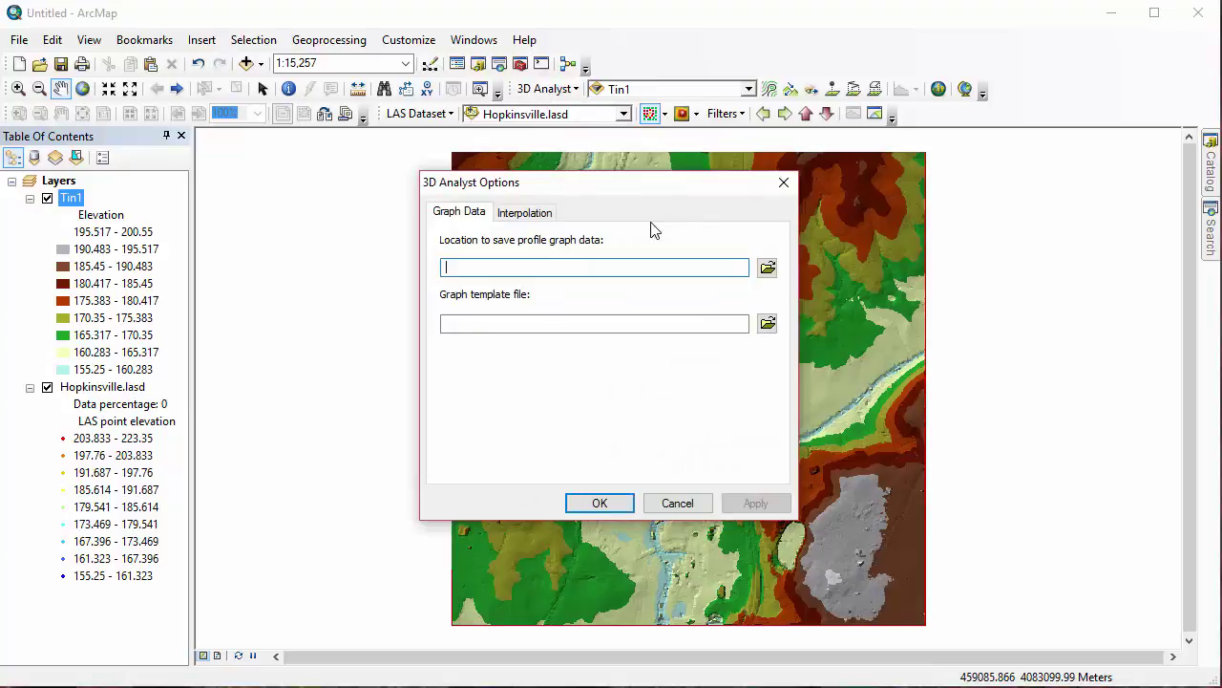
left_click(541, 216)
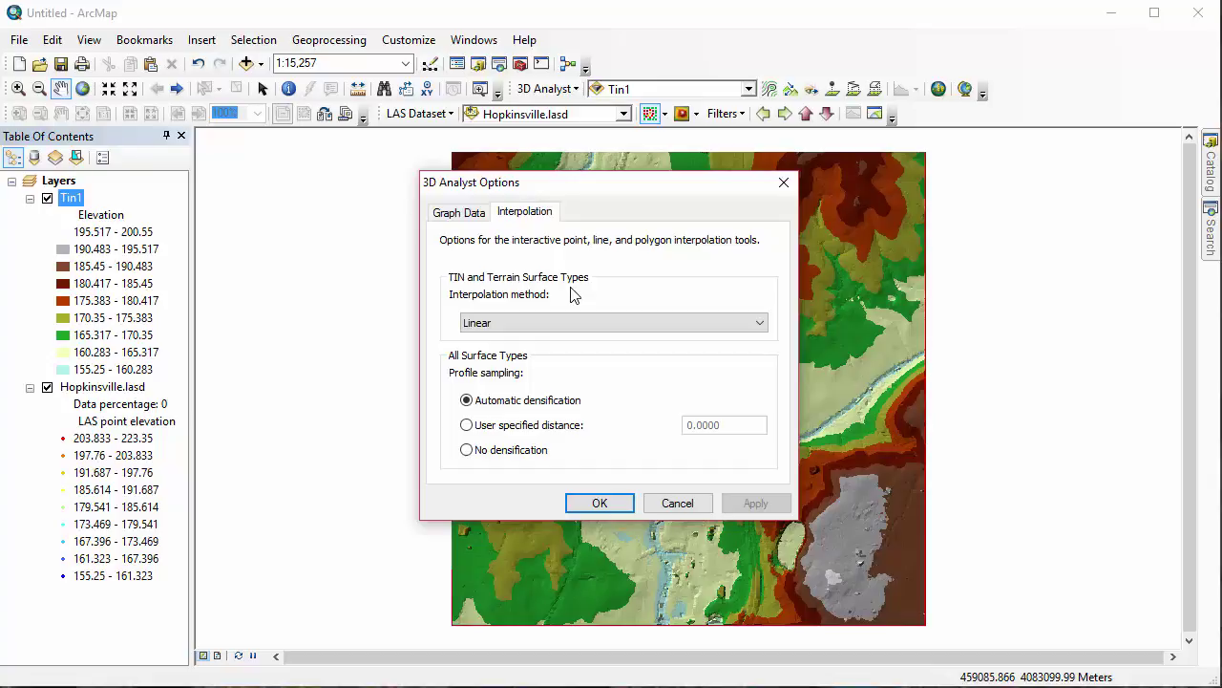
left_click(468, 217)
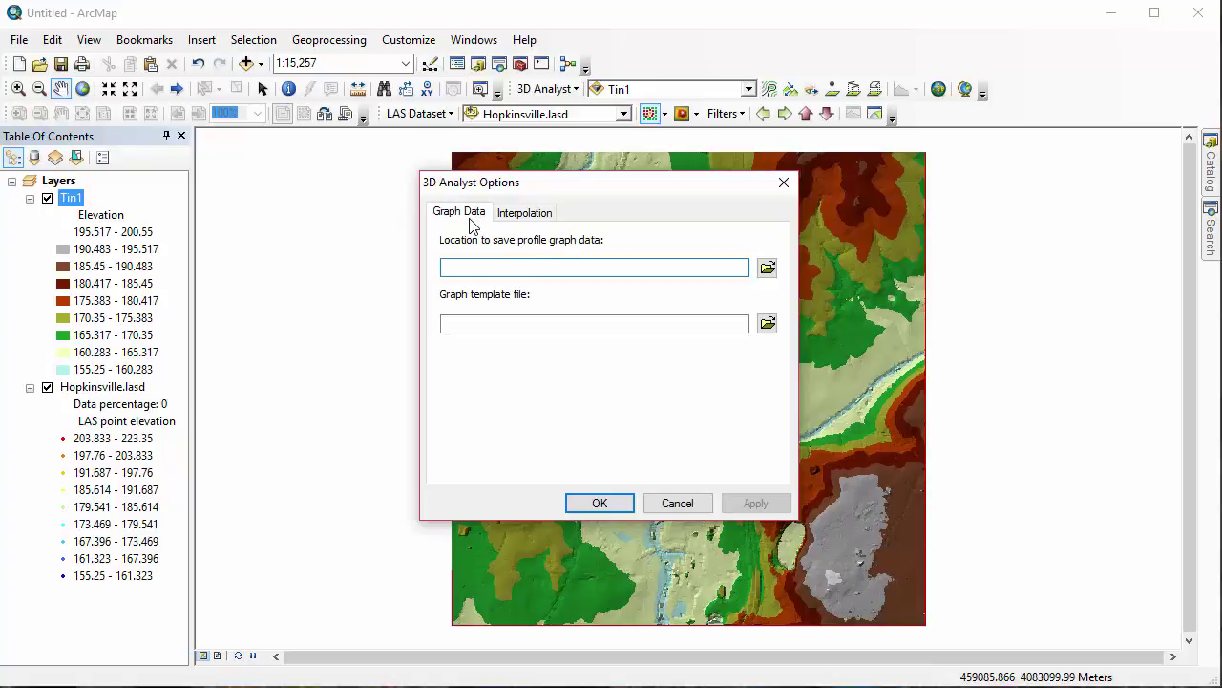
left_click(695, 504)
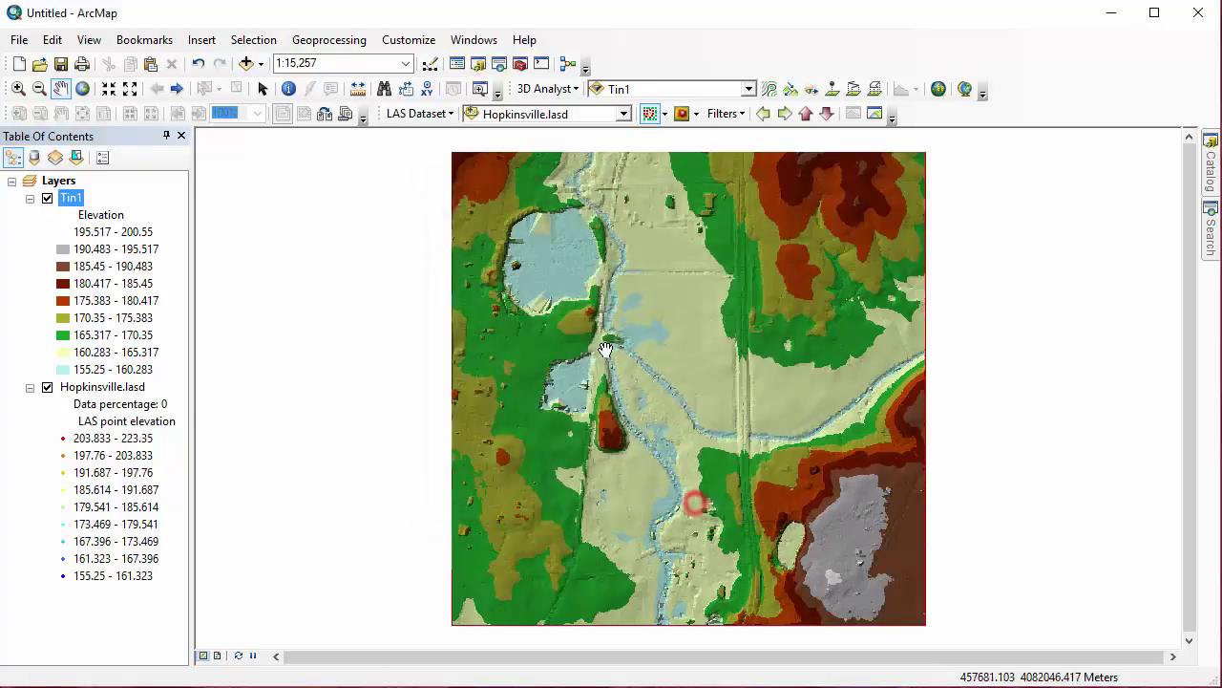
Draw two contour lines on Tin1 (176.155 and 170.718), then deselect the graphic.
left_click(770, 90)
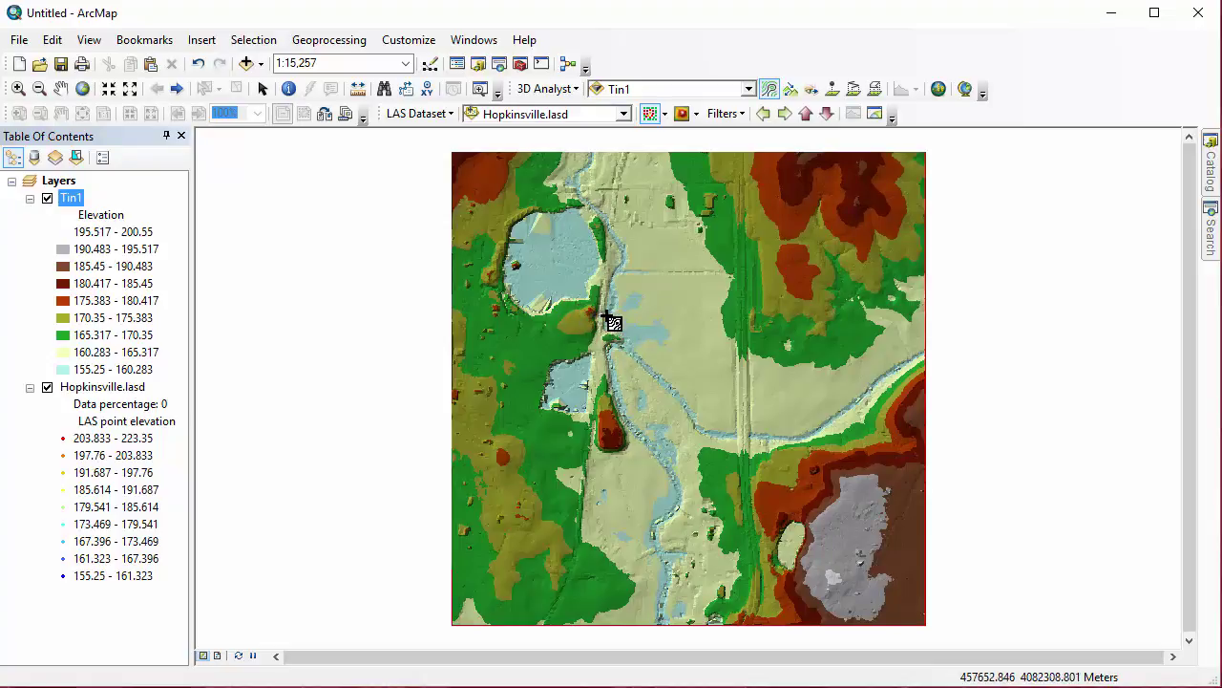
left_click(666, 381)
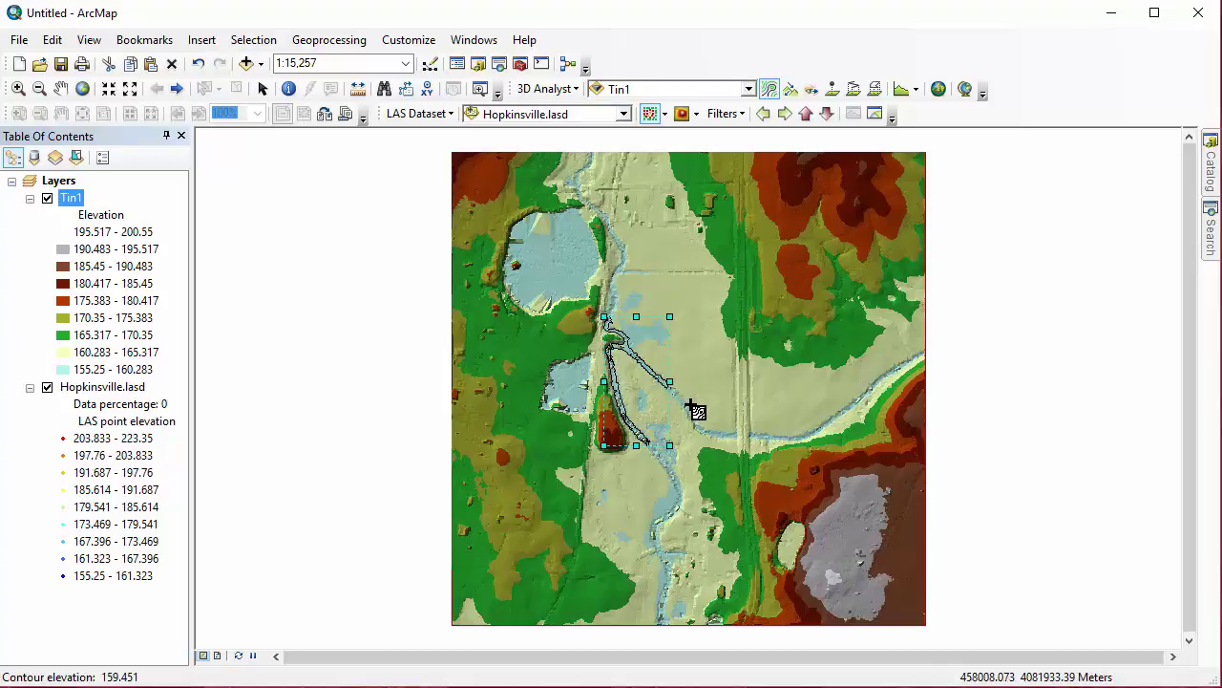
left_click(741, 236)
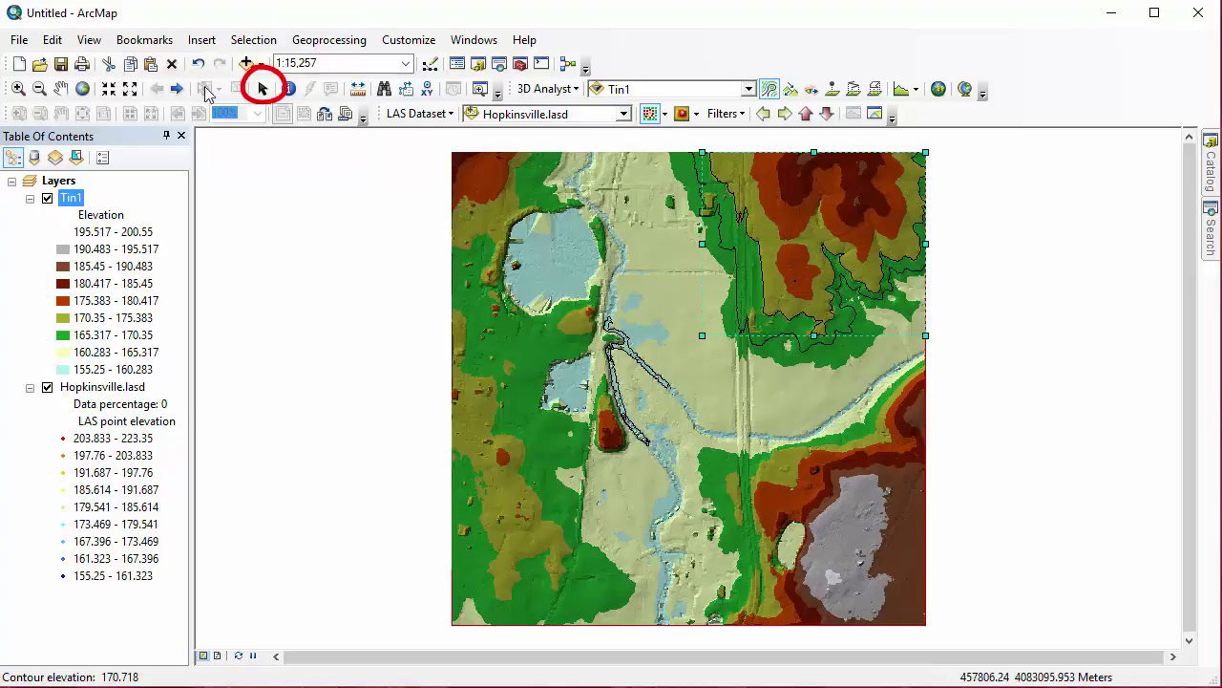
left_click(264, 88)
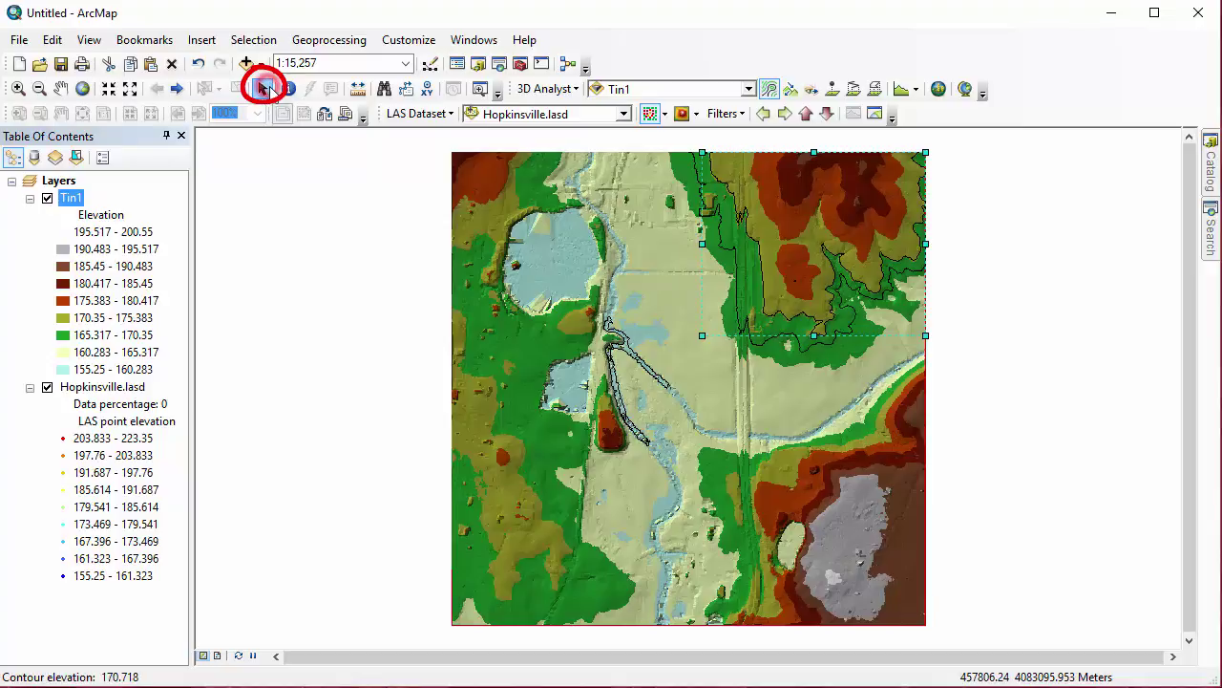
left_click(733, 278)
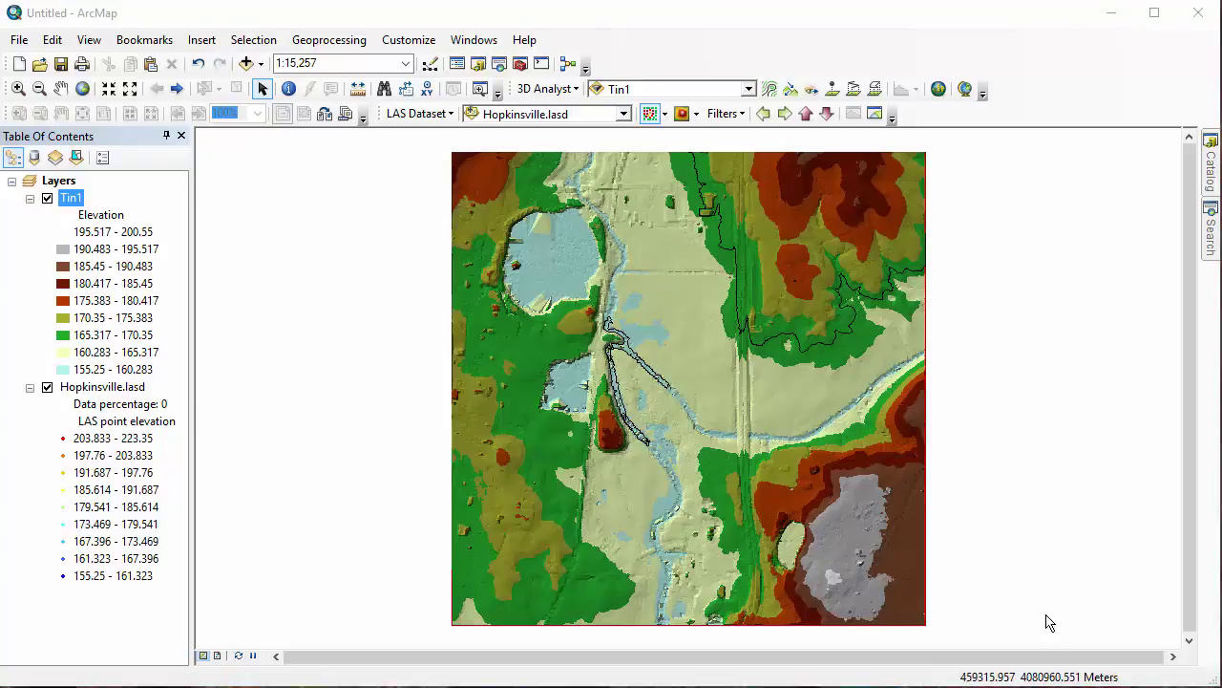
left_click(819, 349)
double_click(816, 341)
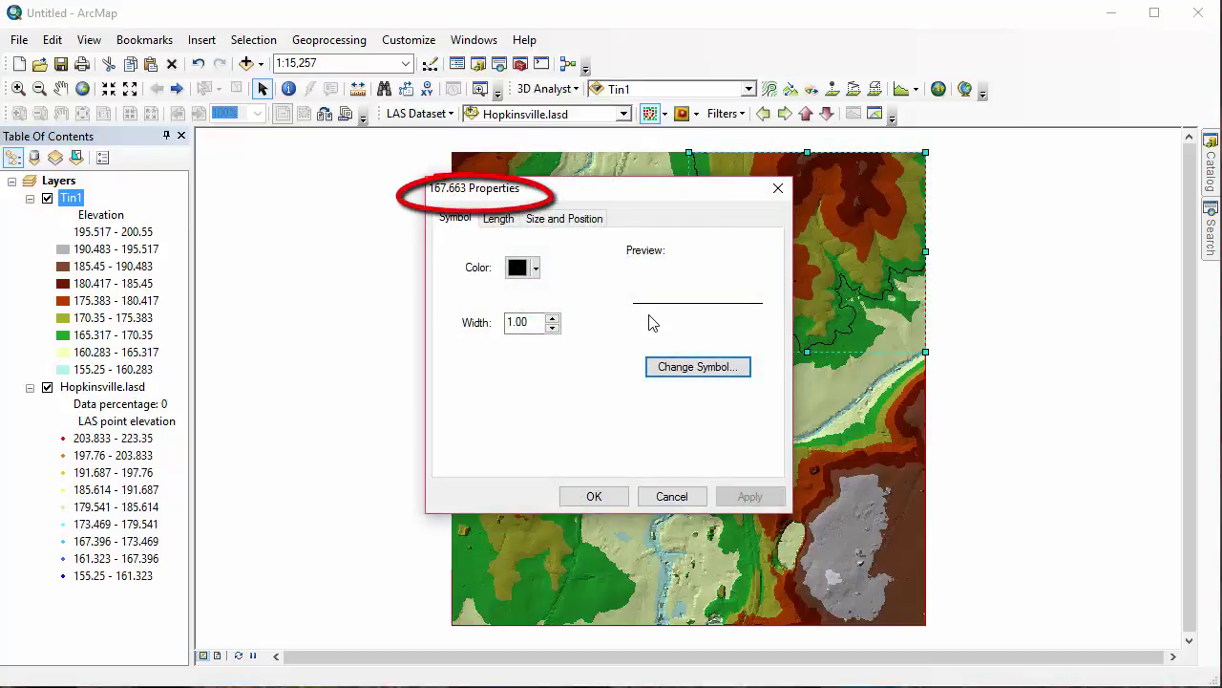
left_click(513, 219)
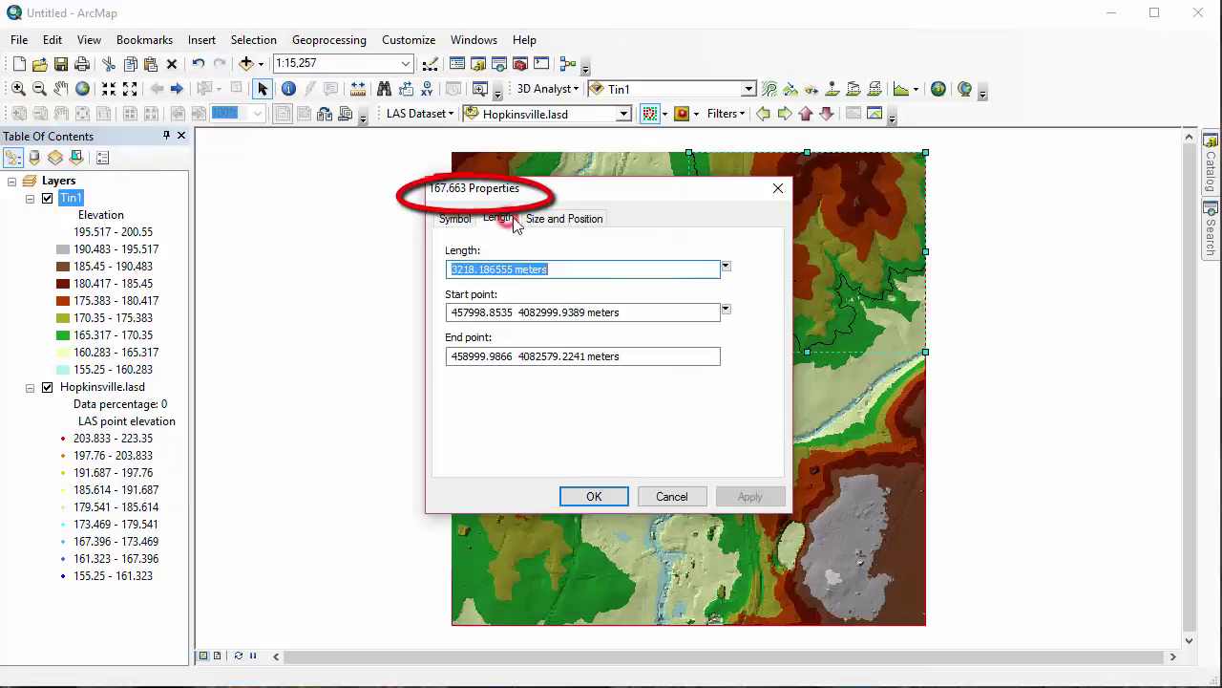
left_click(562, 220)
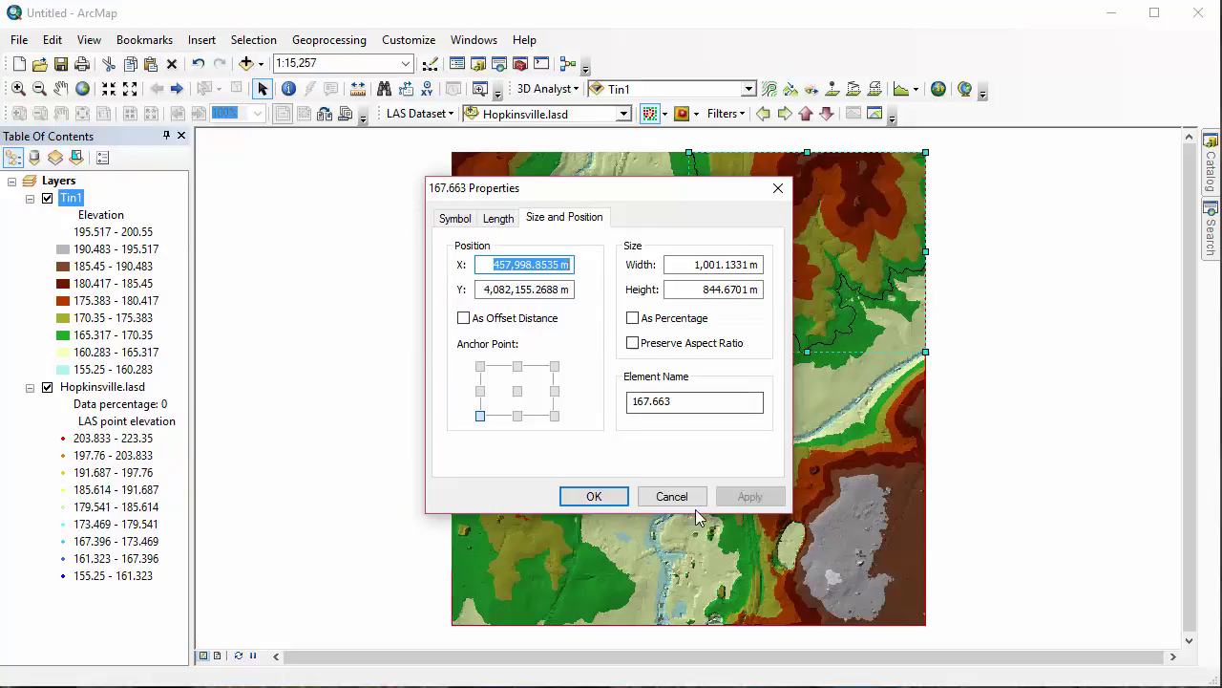
left_click(671, 497)
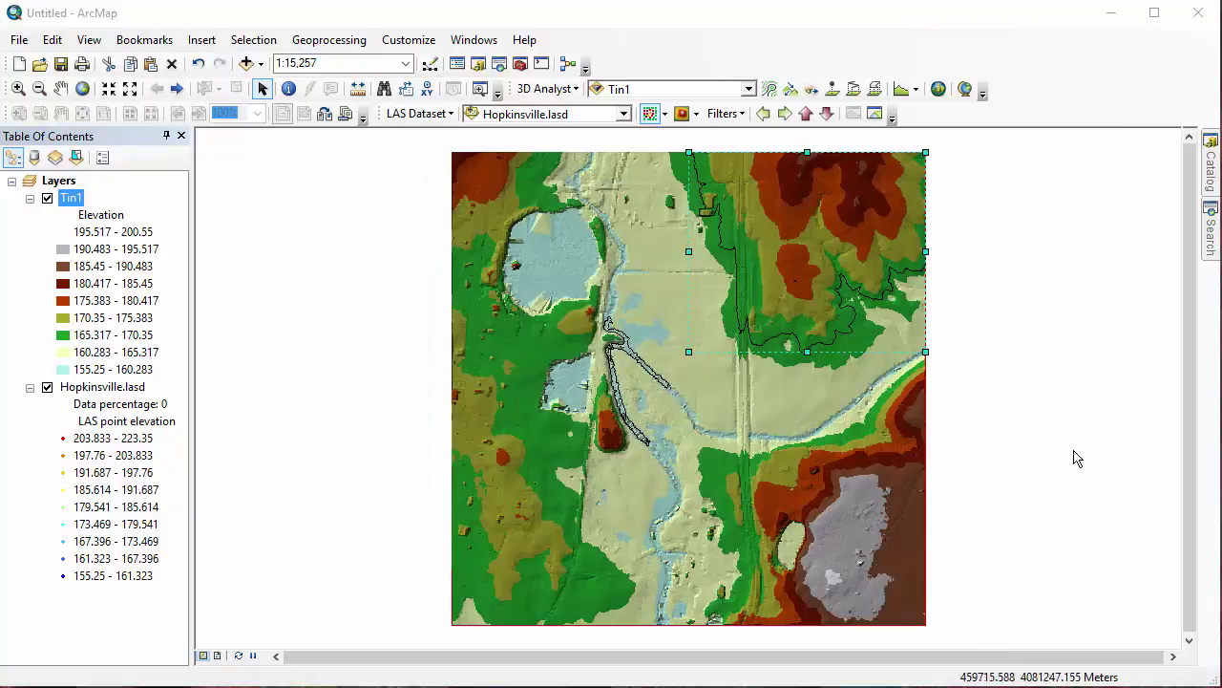
Trace a steepest path from beside the channel and check its 45.07 m length.
left_click(791, 89)
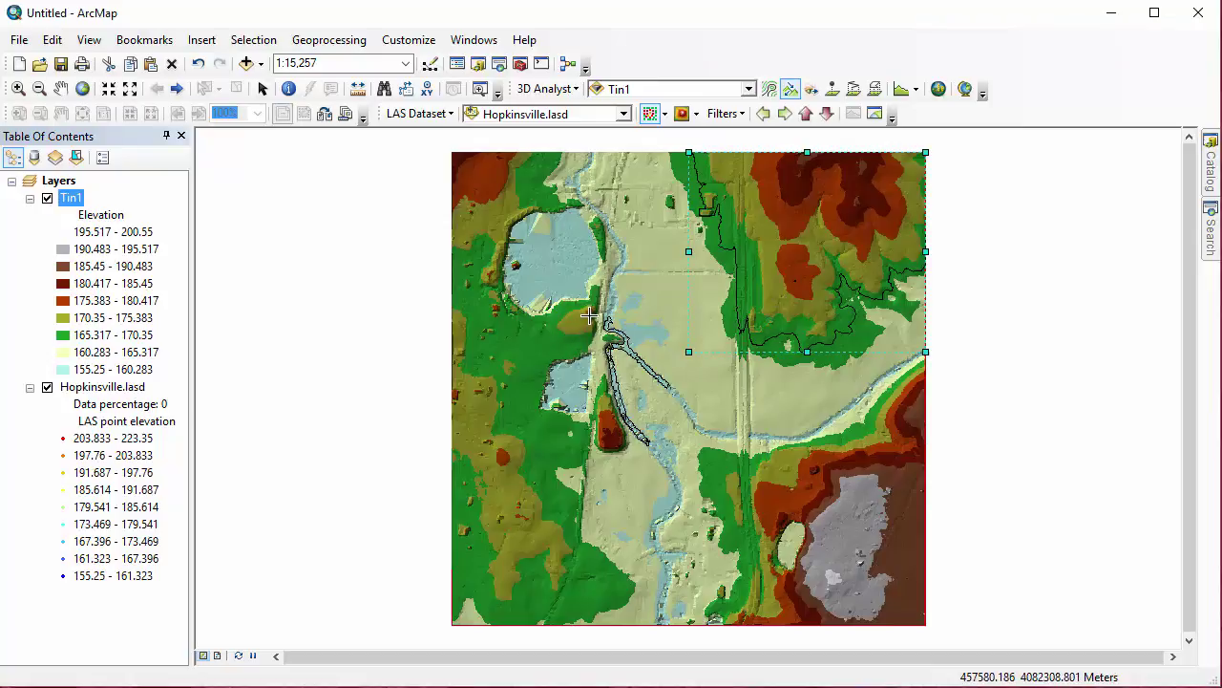
left_click(591, 316)
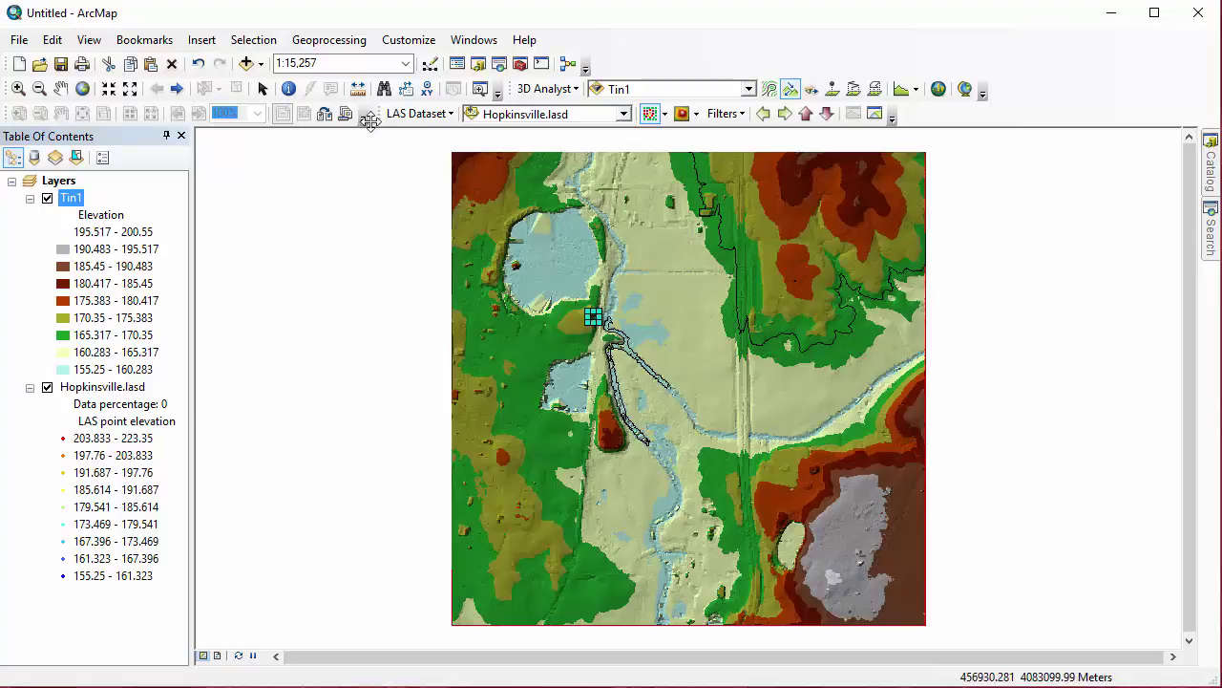
left_click(263, 88)
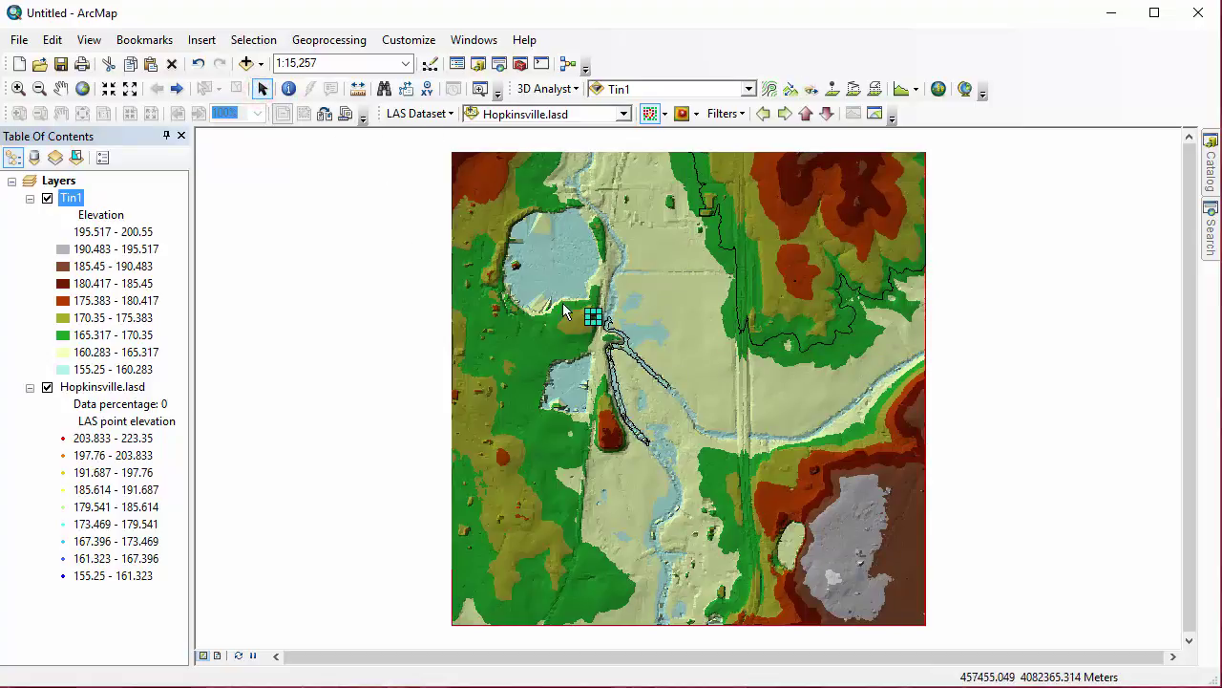
double_click(593, 319)
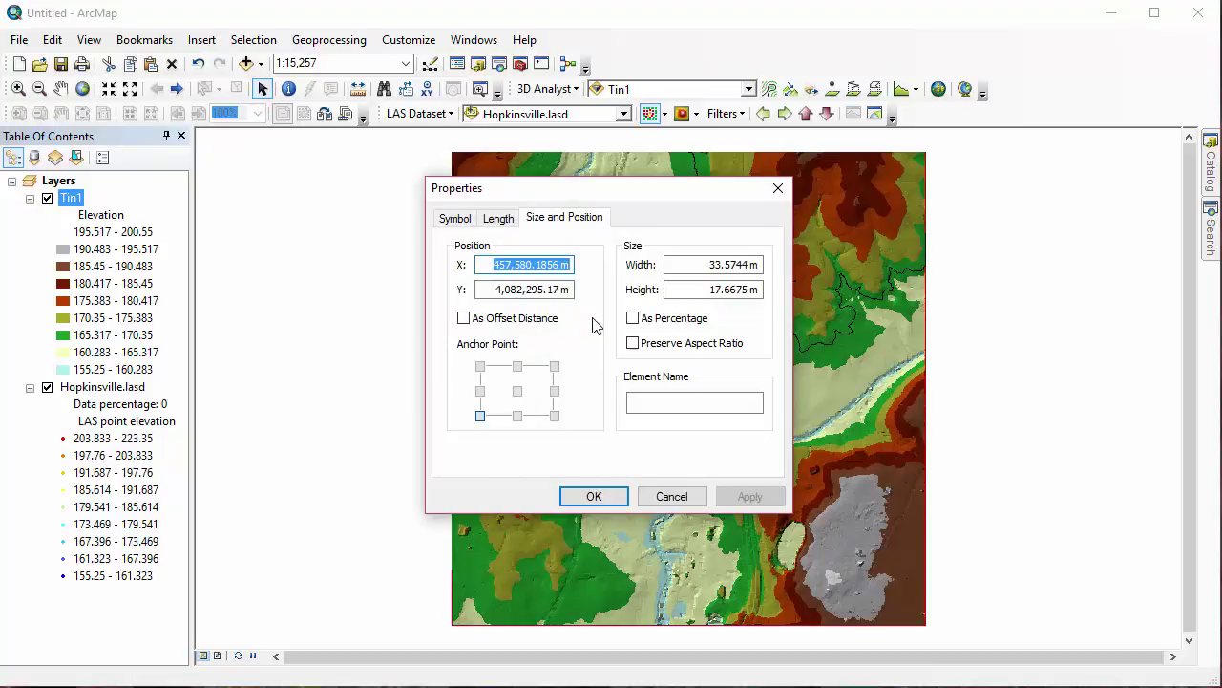
left_click(499, 220)
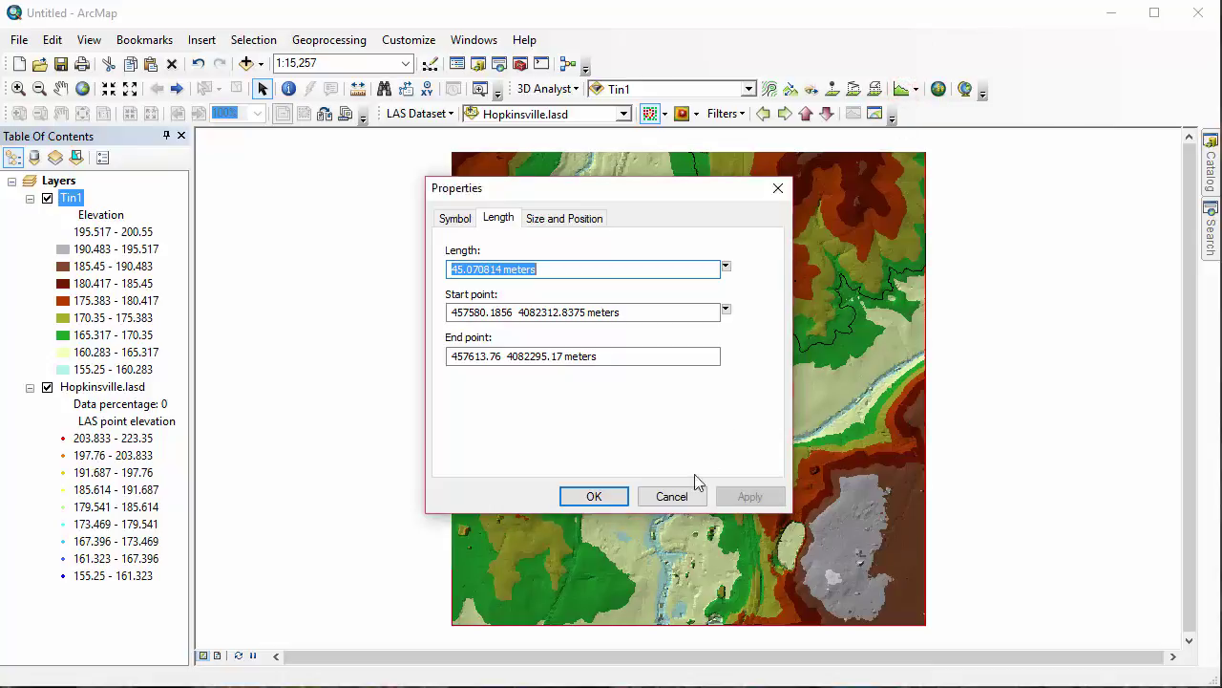
Create a profile graph of the steepest path and preview it for printing.
left_click(674, 497)
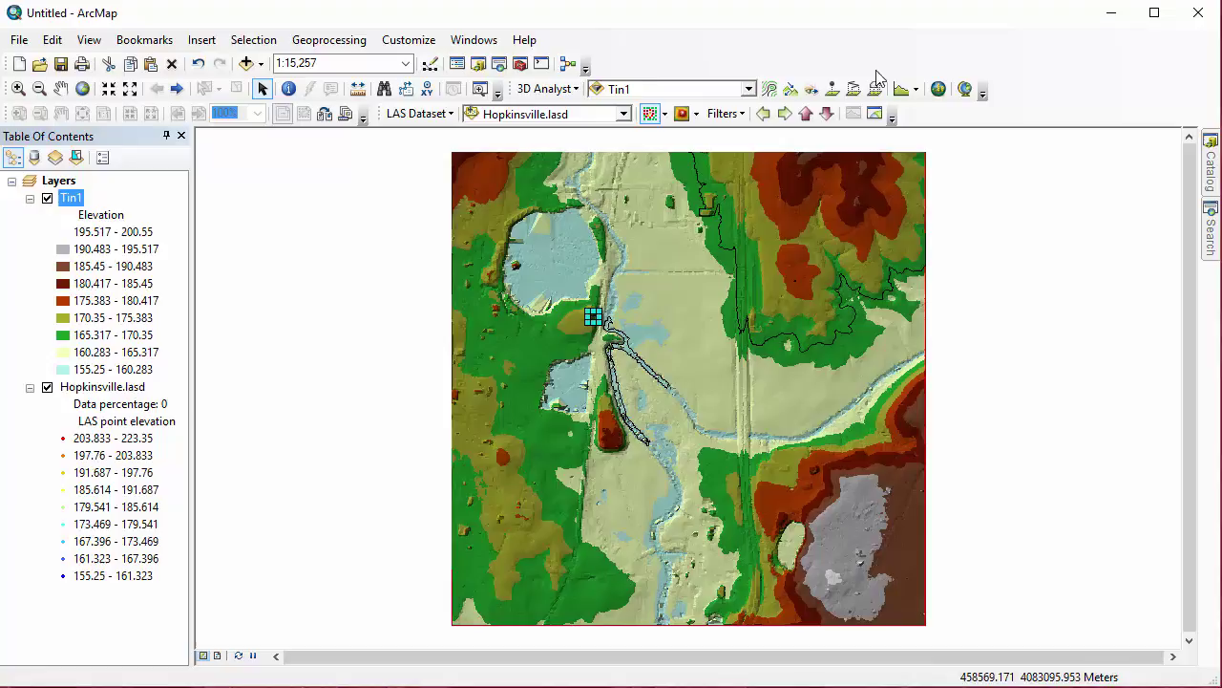
left_click(900, 89)
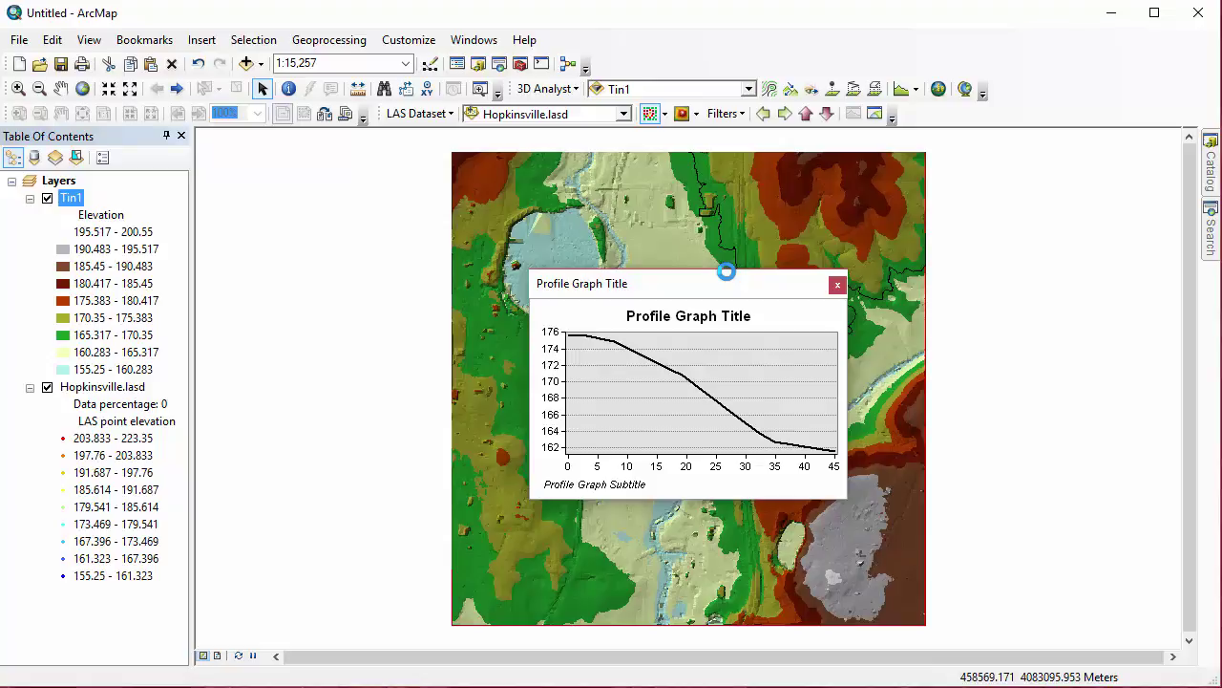
right_click(752, 296)
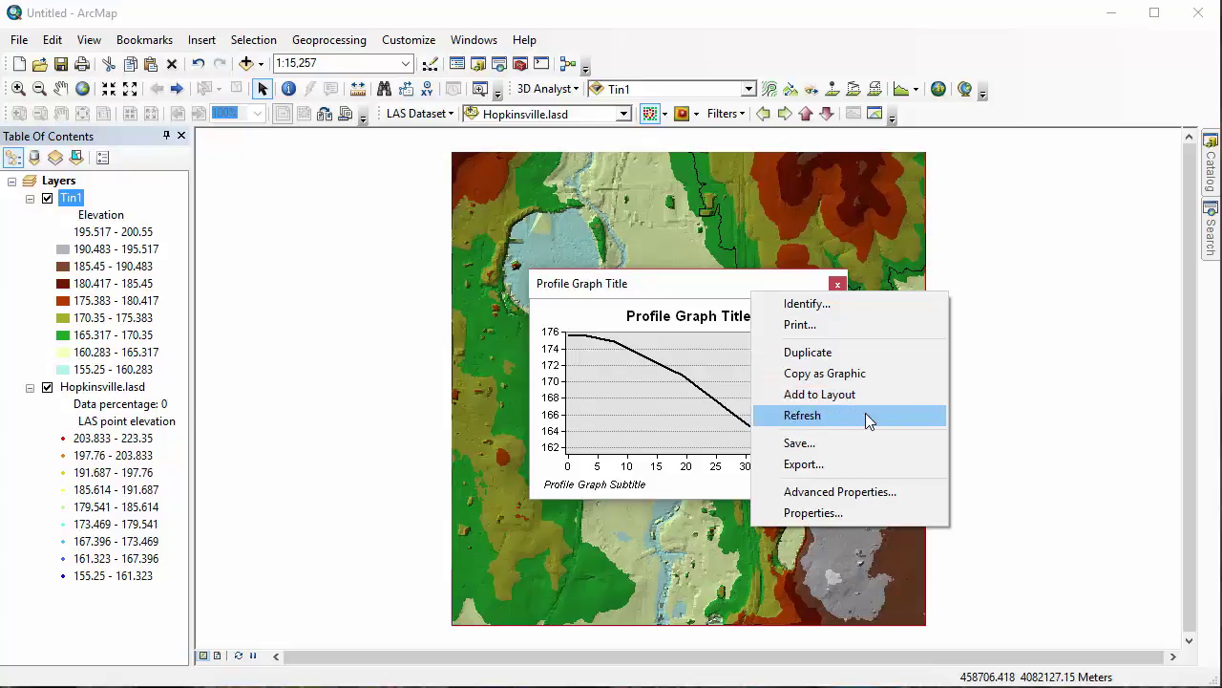
left_click(880, 334)
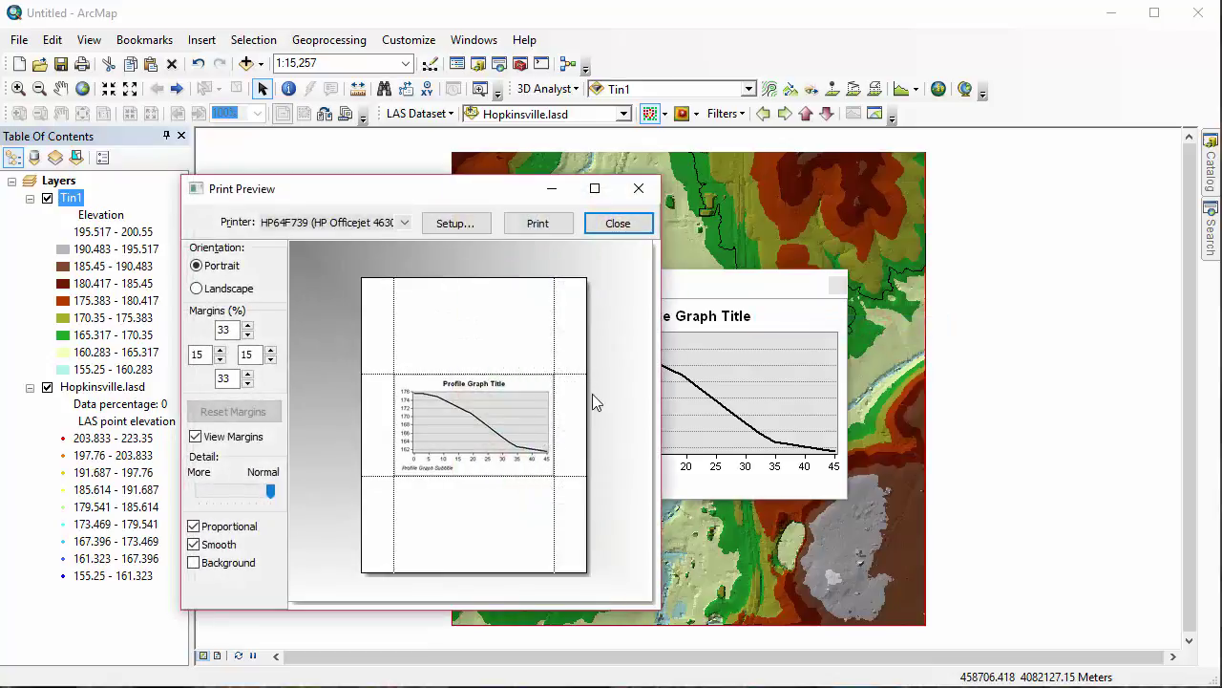
left_click(636, 186)
right_click(764, 283)
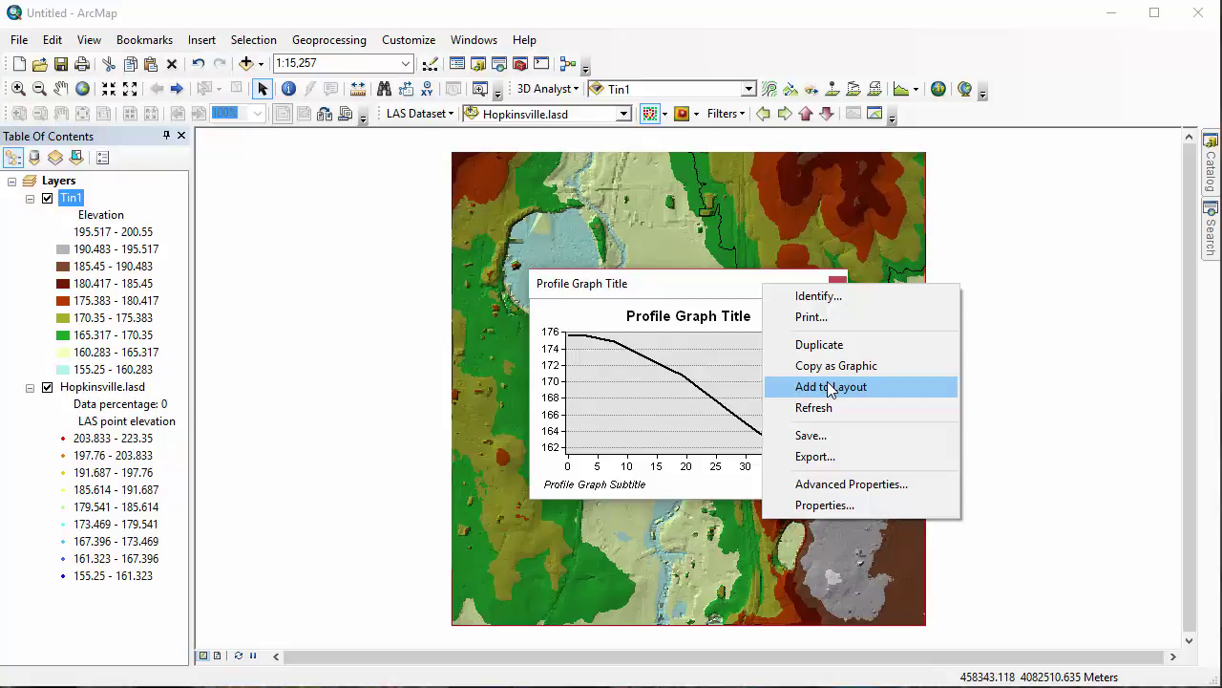
Replace the chart title 'Profile Graph Title' with 'steepest' in the chart's Advanced Properties.
left_click(879, 487)
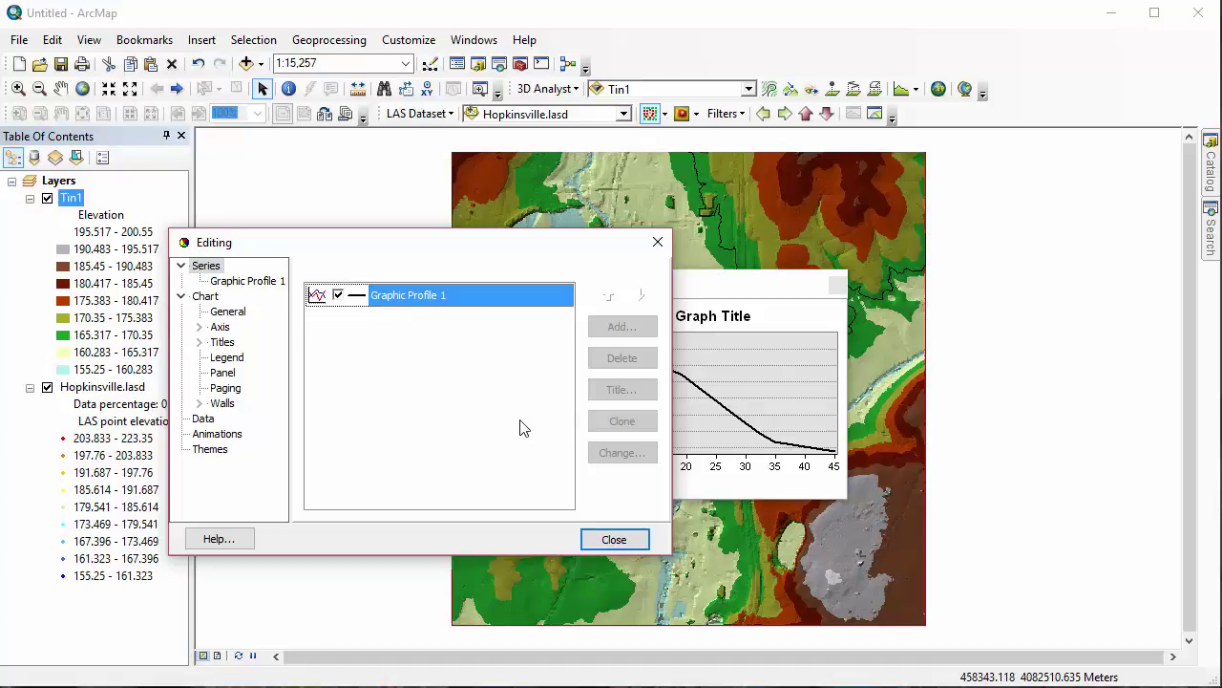
left_click(223, 343)
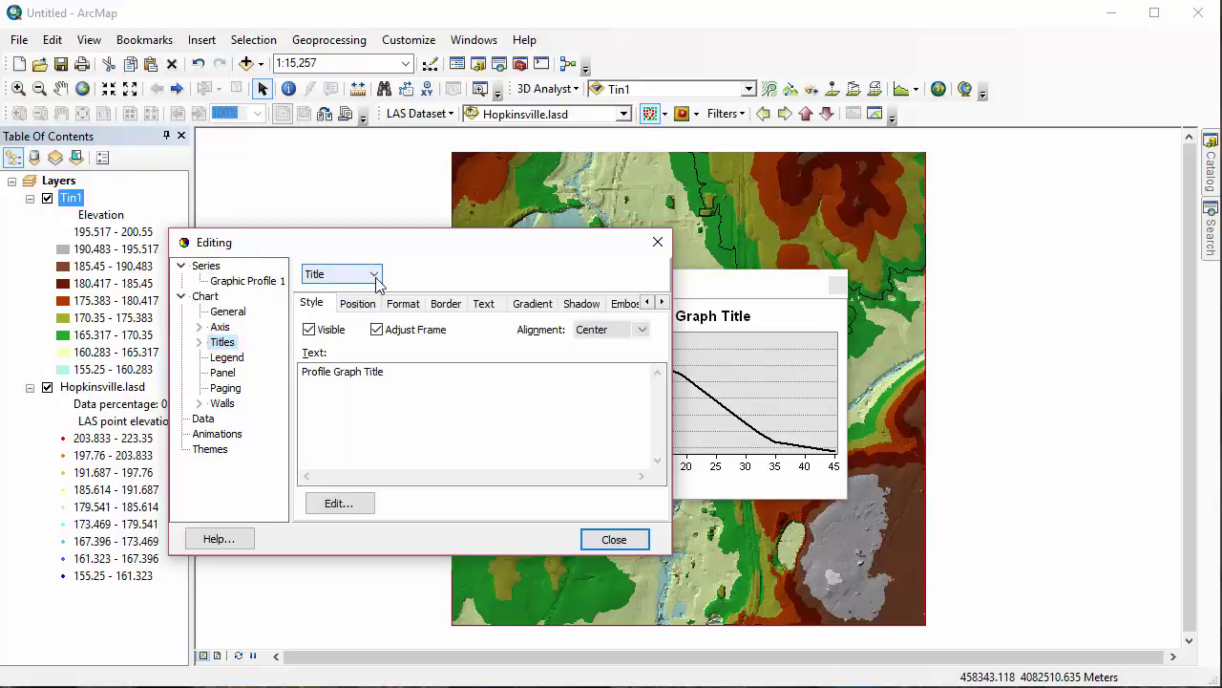
left_click(356, 373)
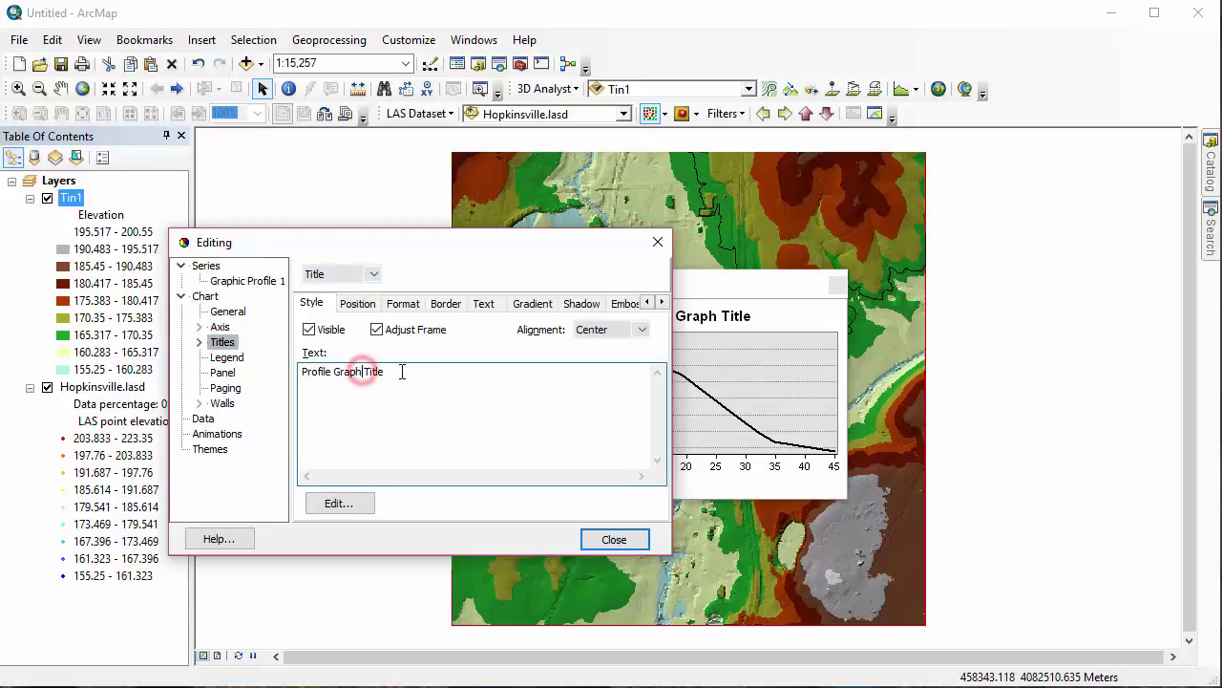
left_click(391, 371)
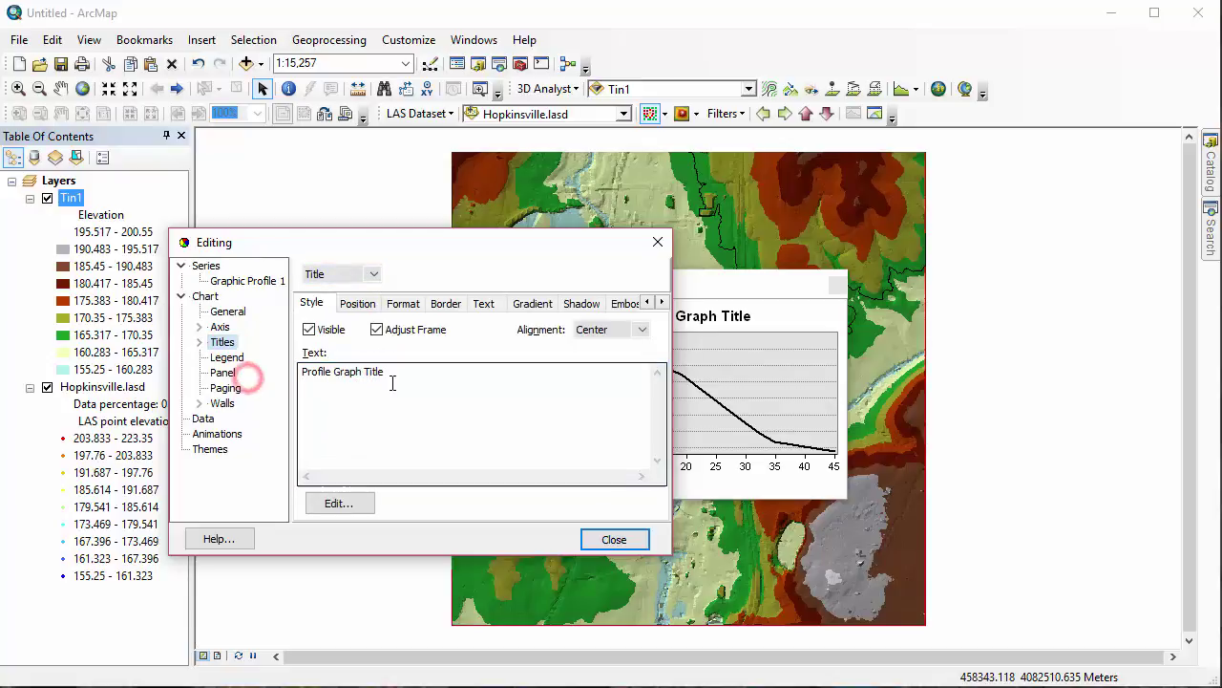
left_click_drag(397, 370, 283, 370)
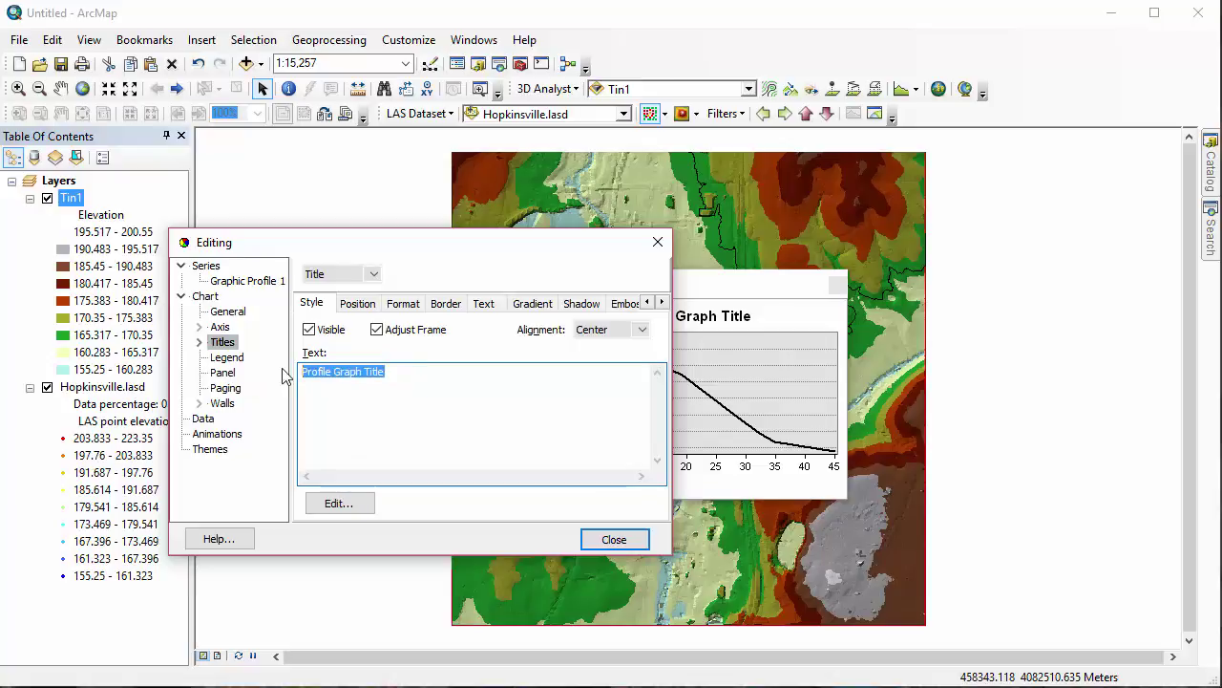
type("st")
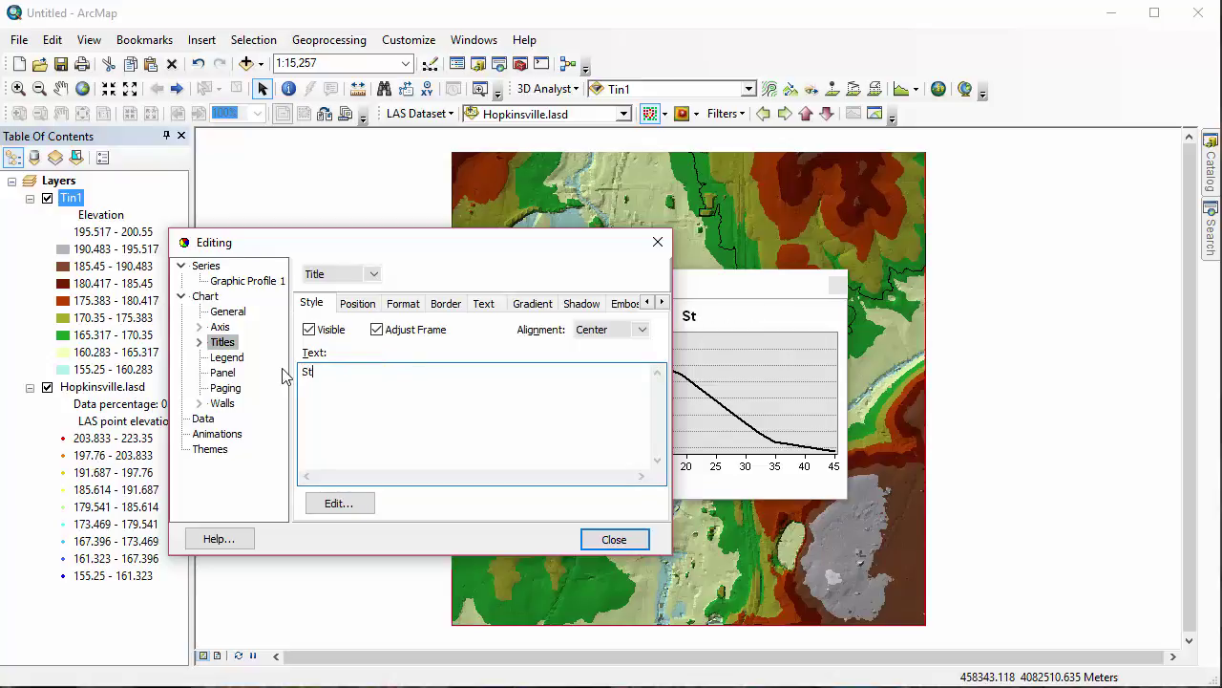
type("eepest")
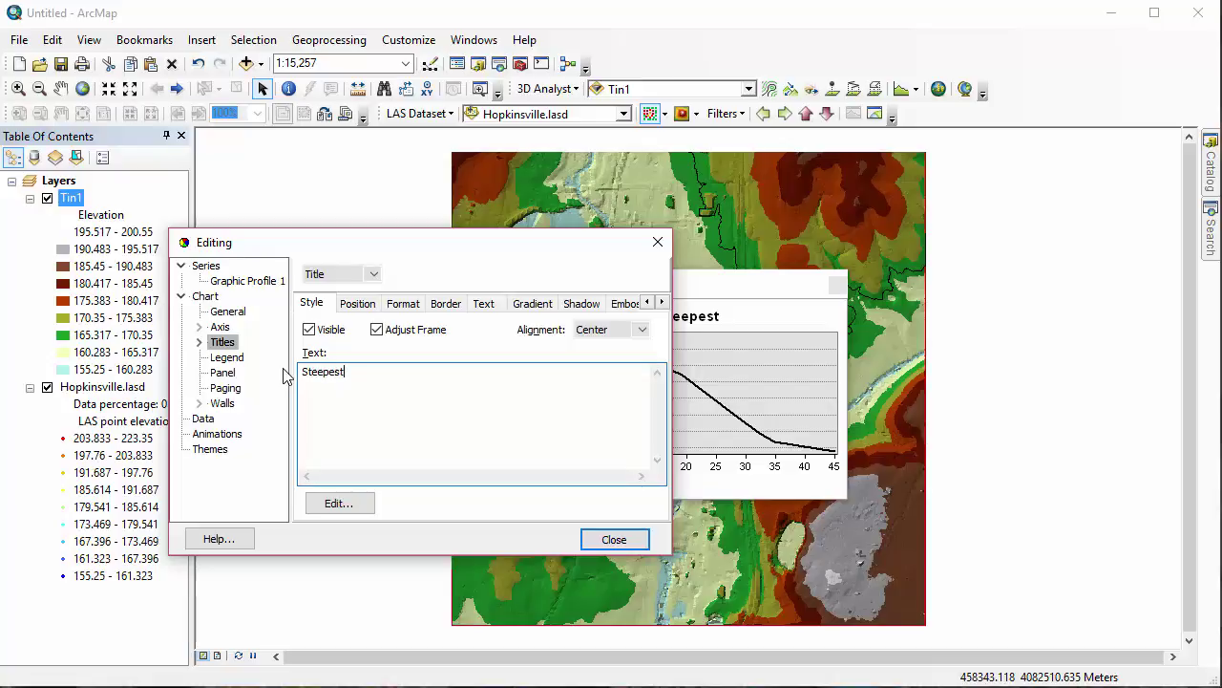
left_click(614, 540)
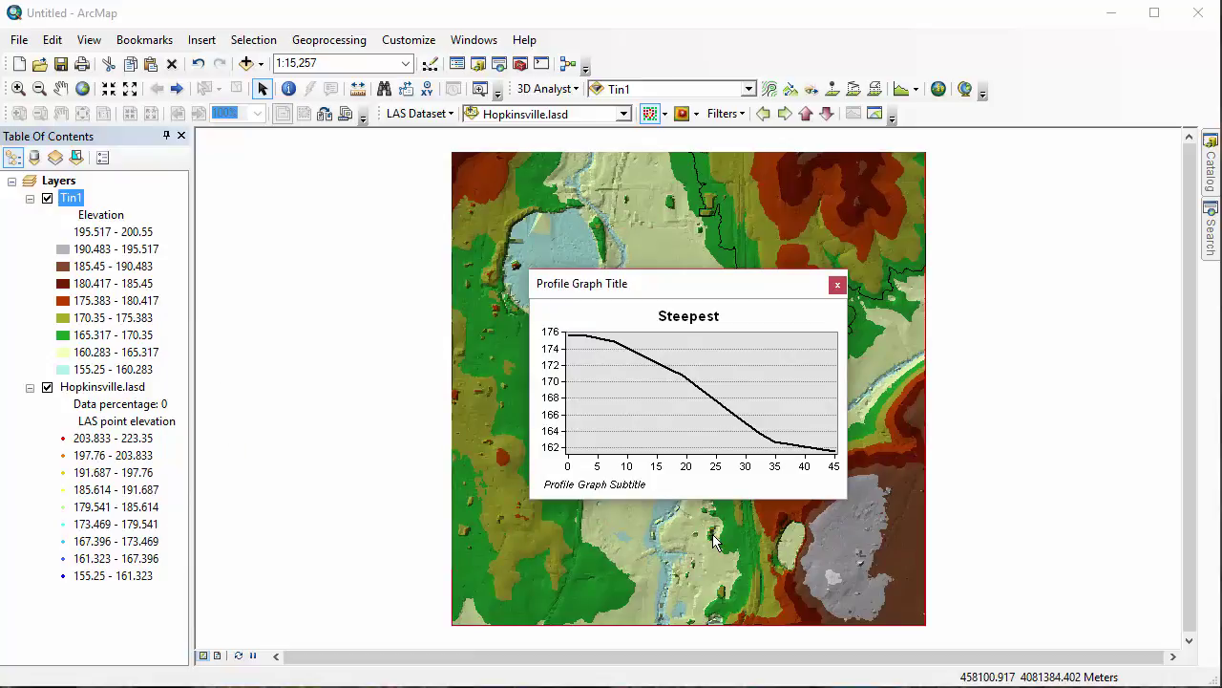
Cancel the Steepest profile graph's Properties unchanged, then close the graph window.
right_click(733, 281)
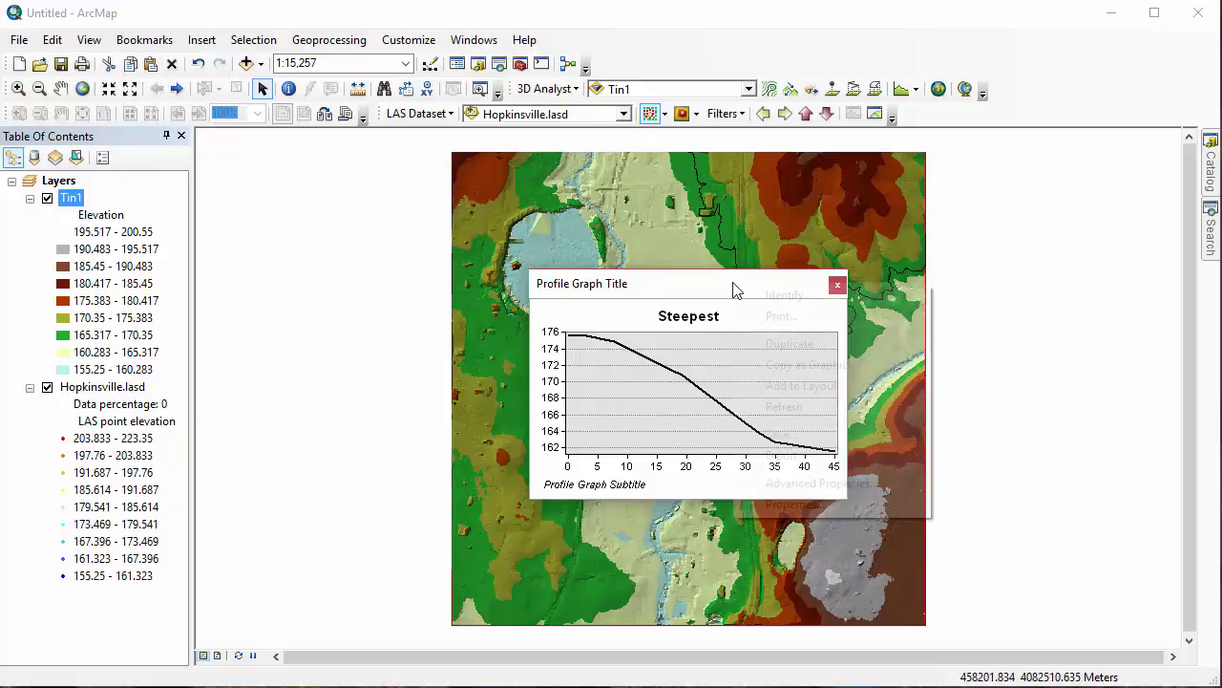
left_click(831, 506)
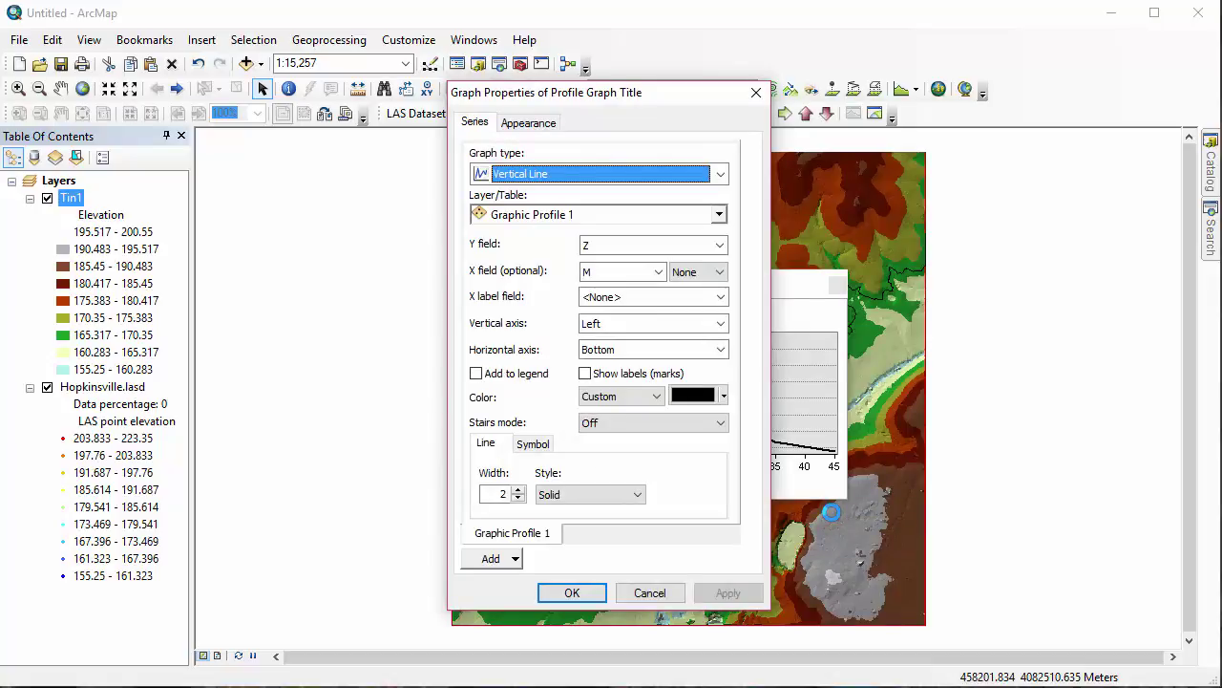
left_click(650, 593)
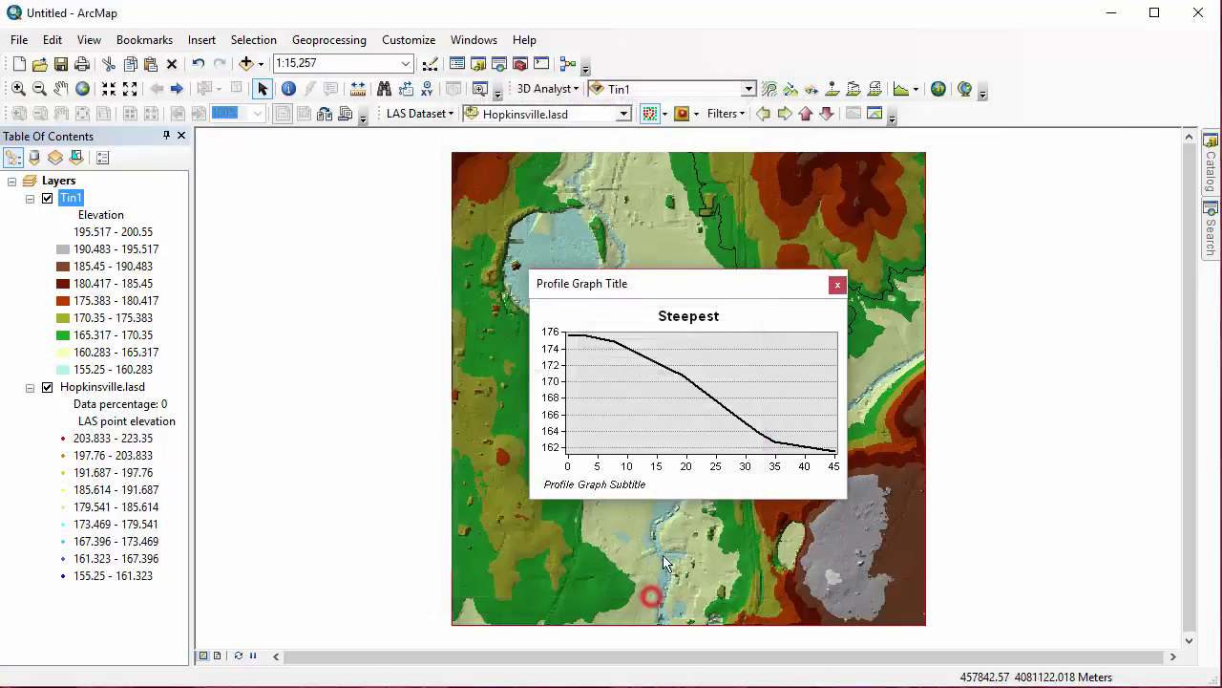
left_click(836, 287)
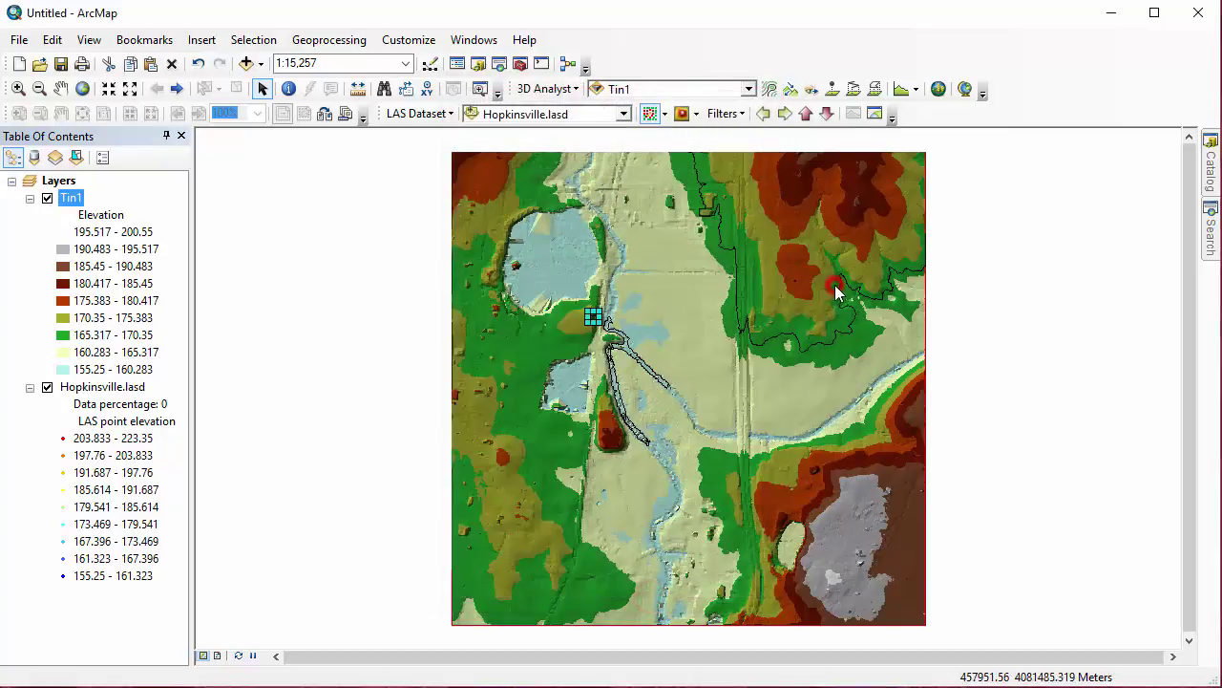
Draw a line of sight (observer offset 1, target offset 0) from west of the lower pond to the upper-left pond.
left_click(810, 90)
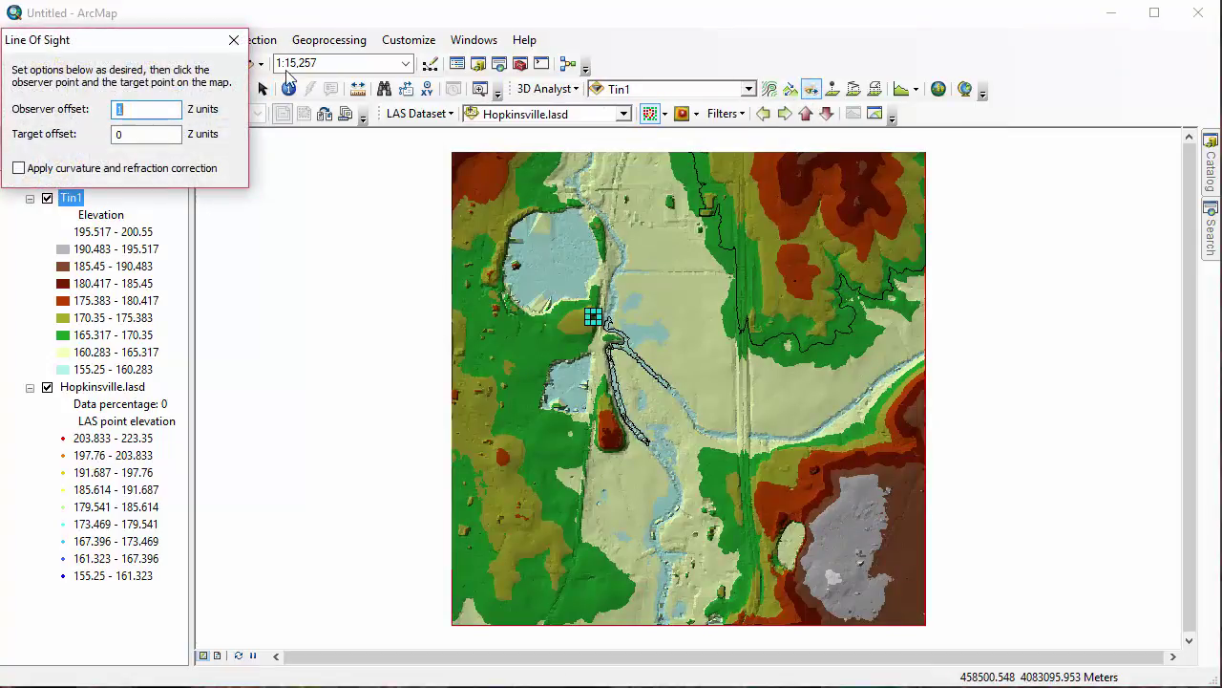
left_click_drag(183, 51, 384, 260)
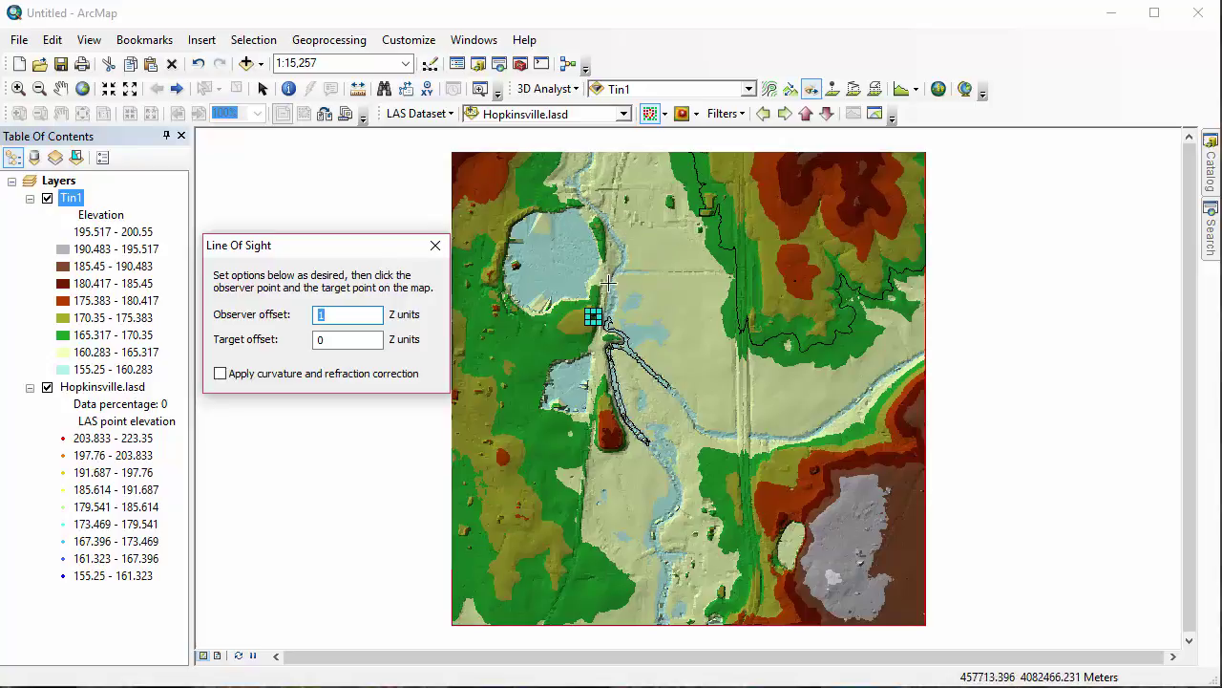
left_click(507, 364)
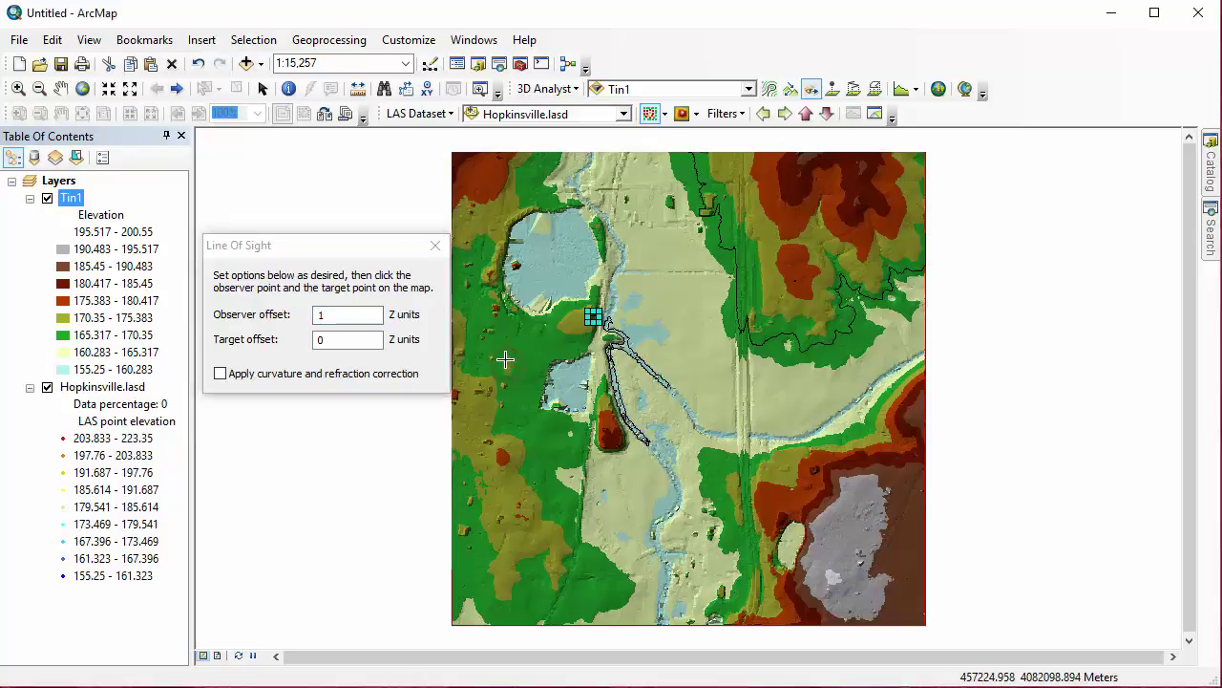
left_click(537, 301)
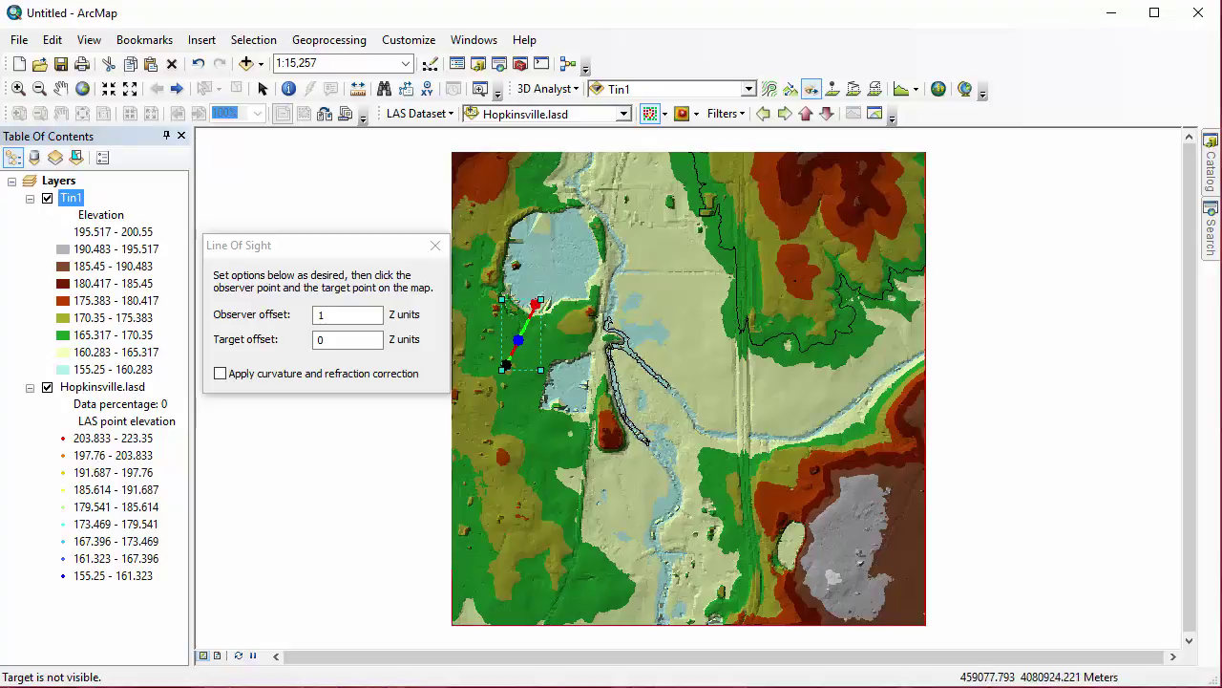
right_click(531, 352)
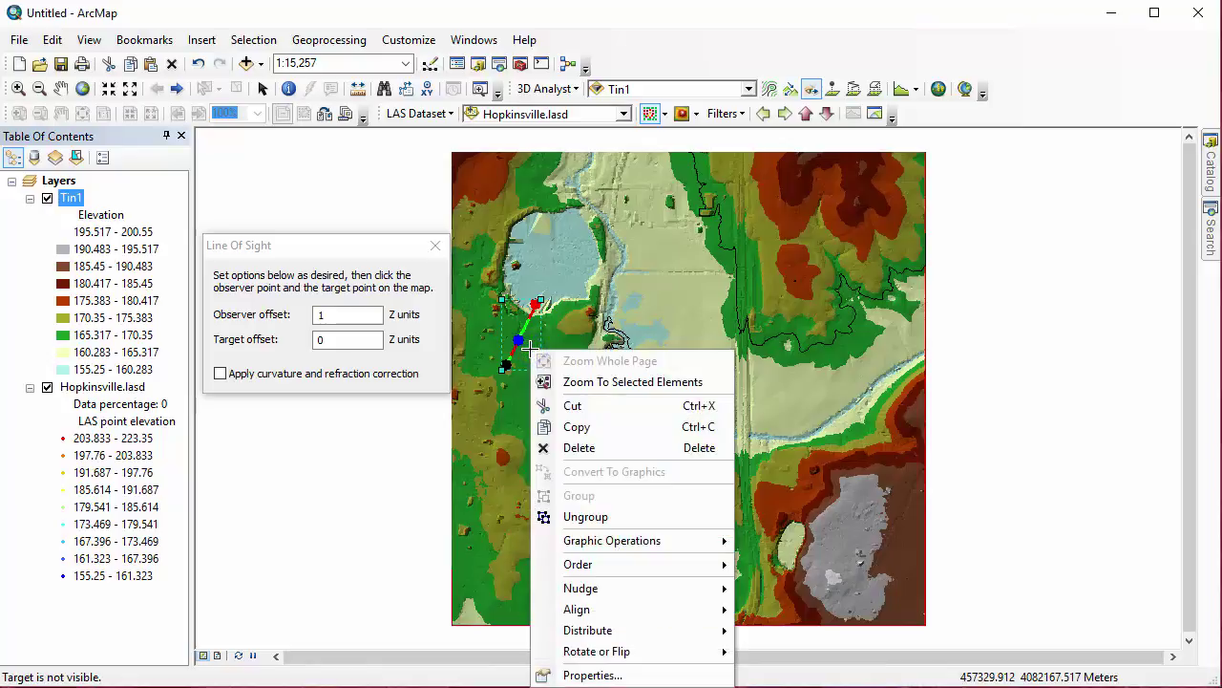
left_click(621, 675)
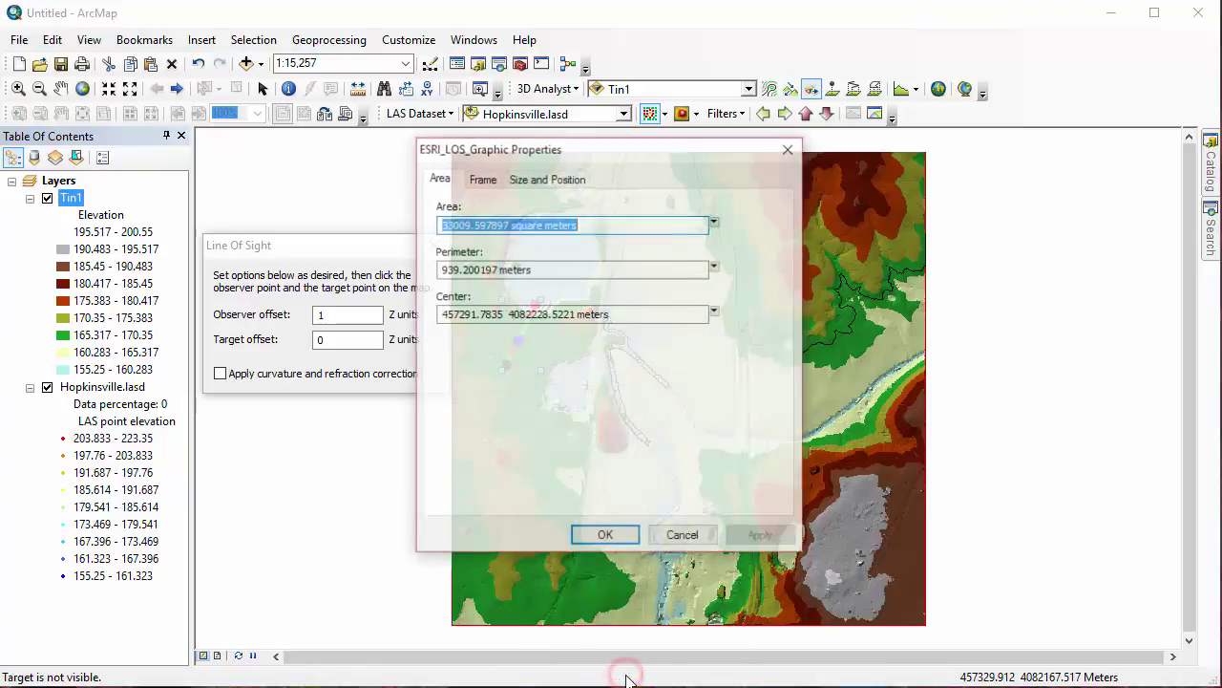
left_click(483, 182)
left_click(518, 179)
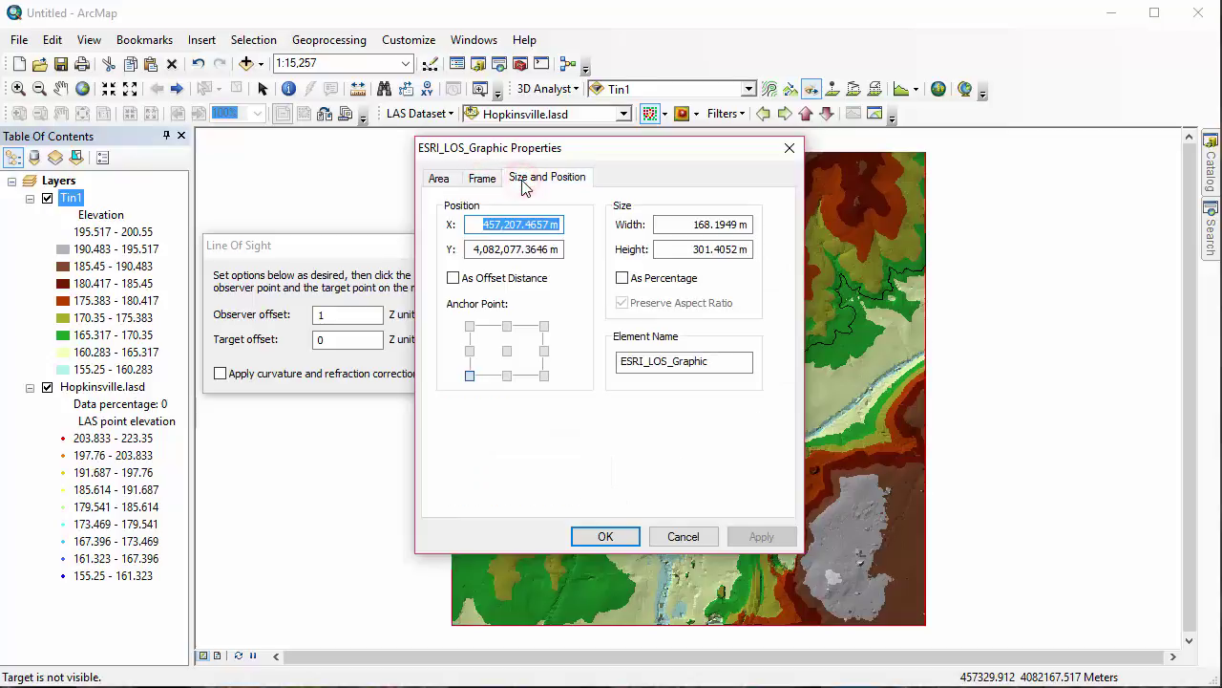
left_click(683, 535)
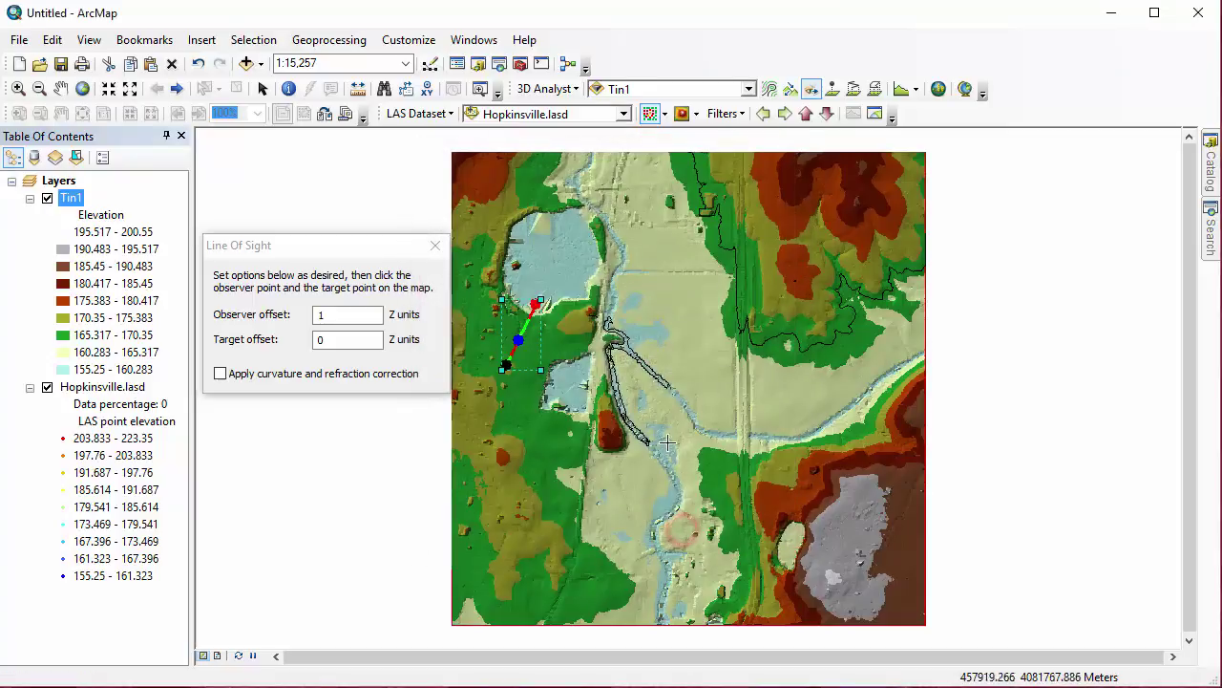
left_click(899, 91)
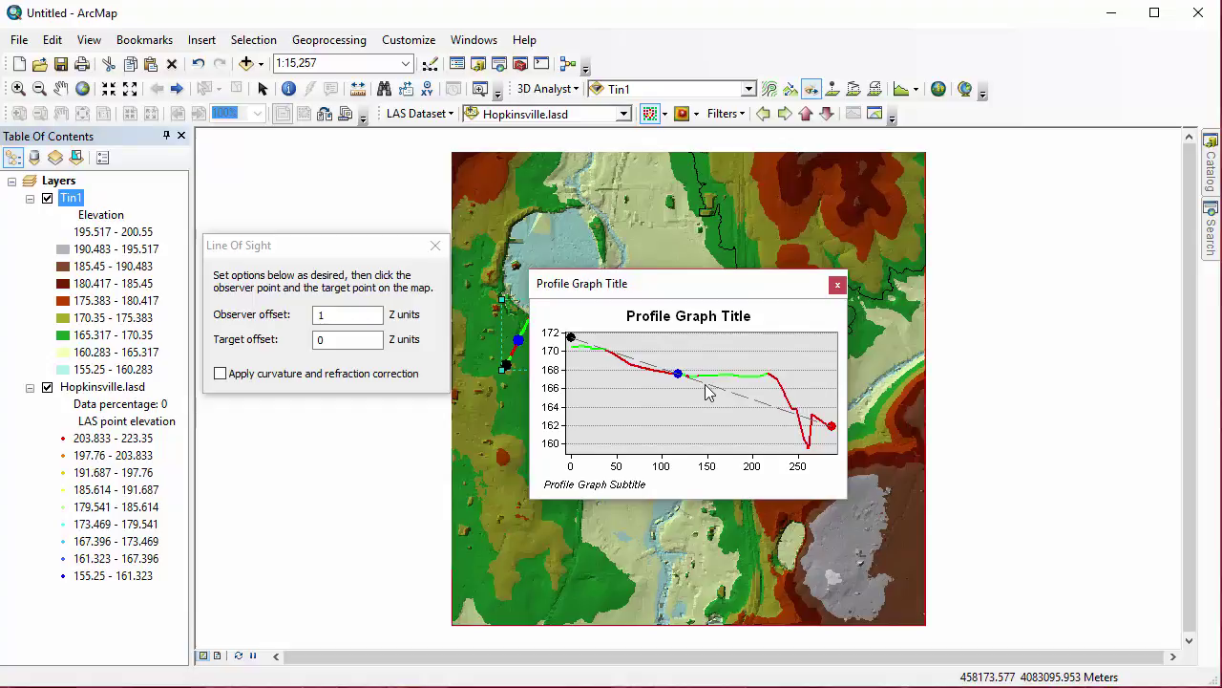
left_click(839, 285)
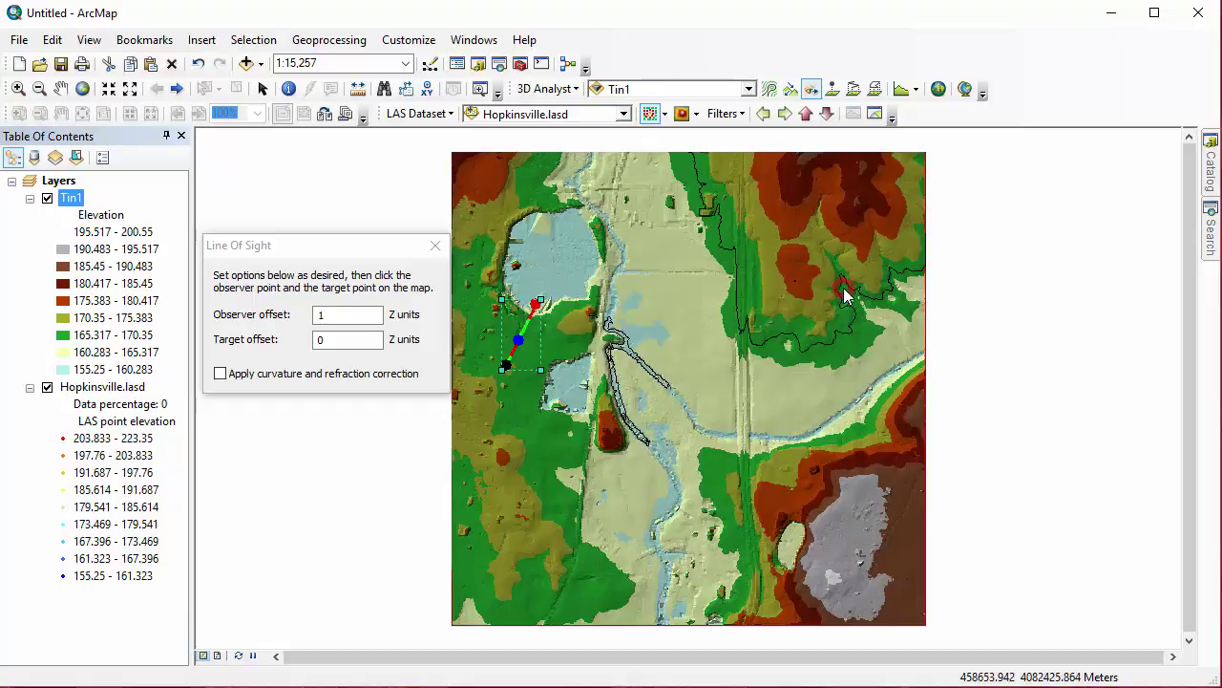
Place an interpolated point on the northeast TIN and check its location and Z of 165.101.
left_click(835, 93)
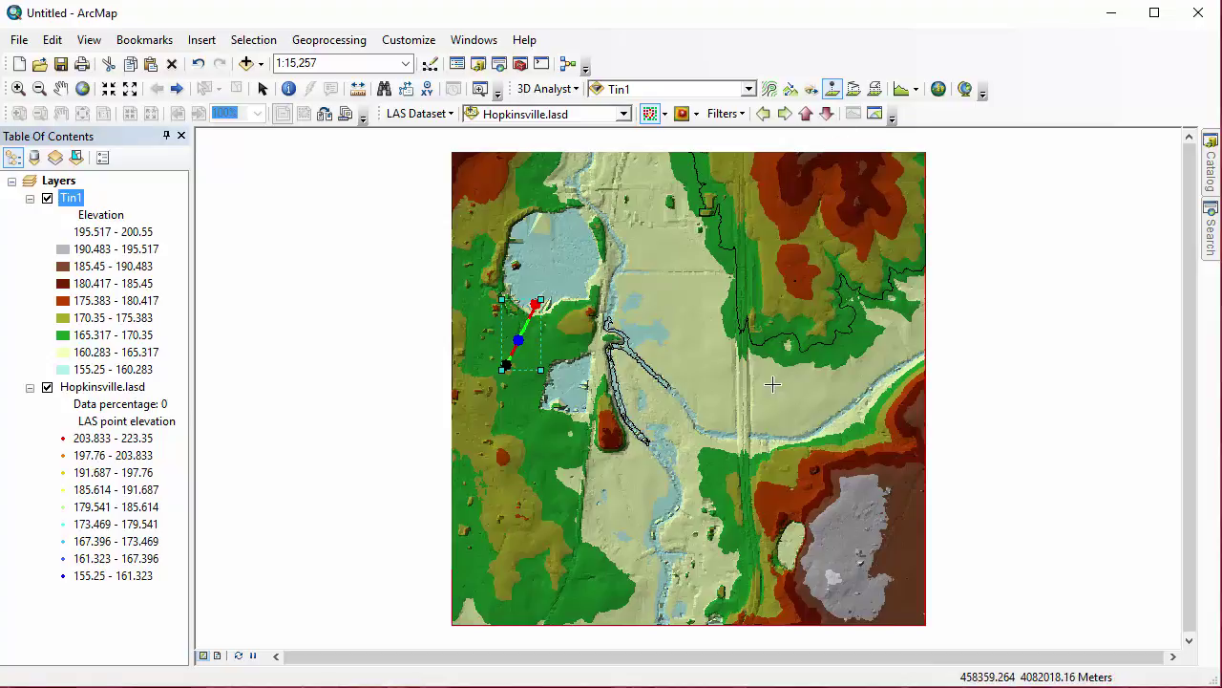
left_click(788, 346)
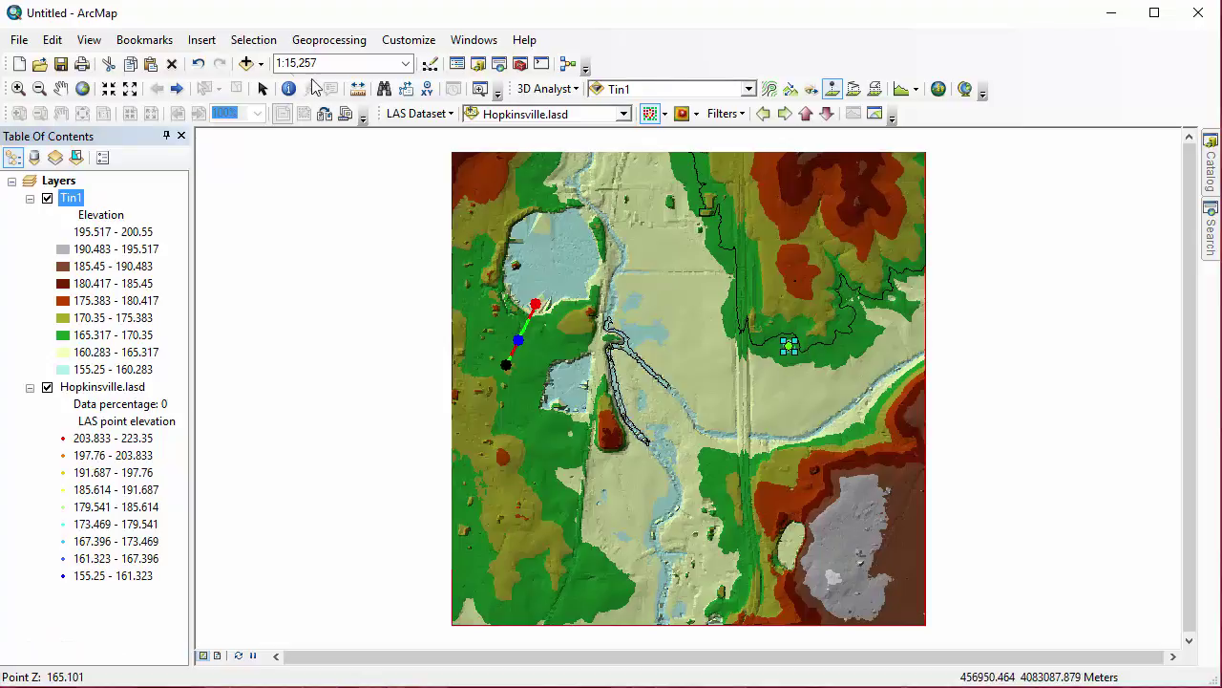
left_click(262, 87)
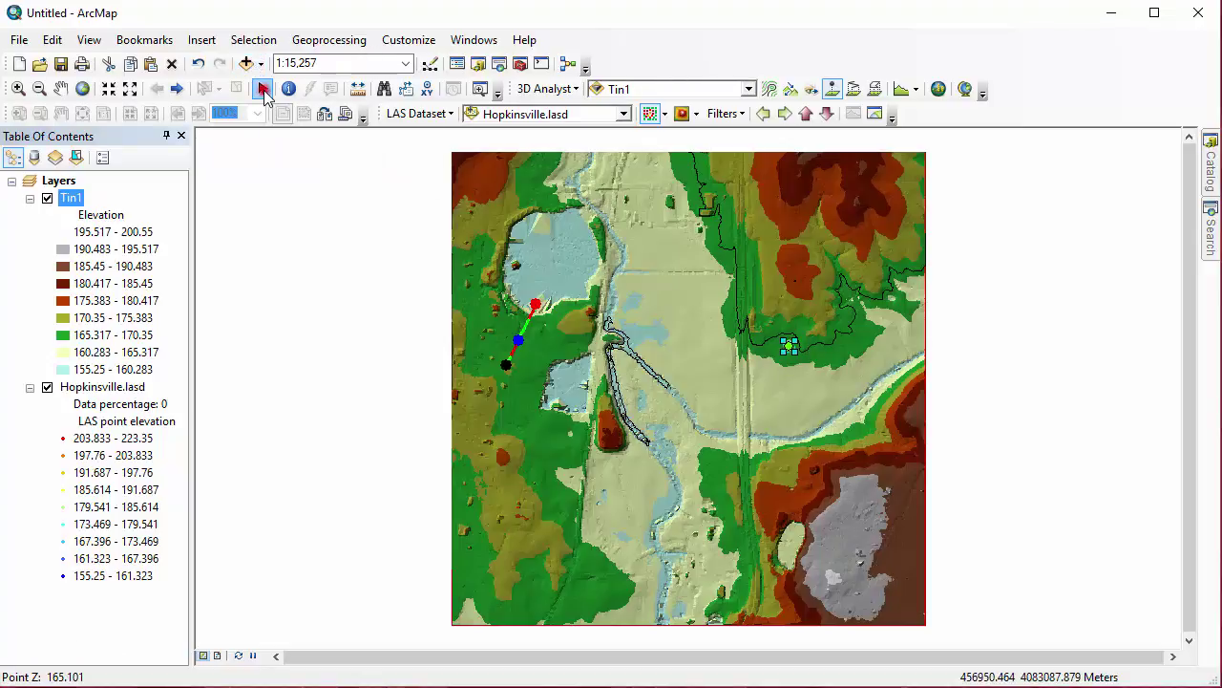
double_click(791, 347)
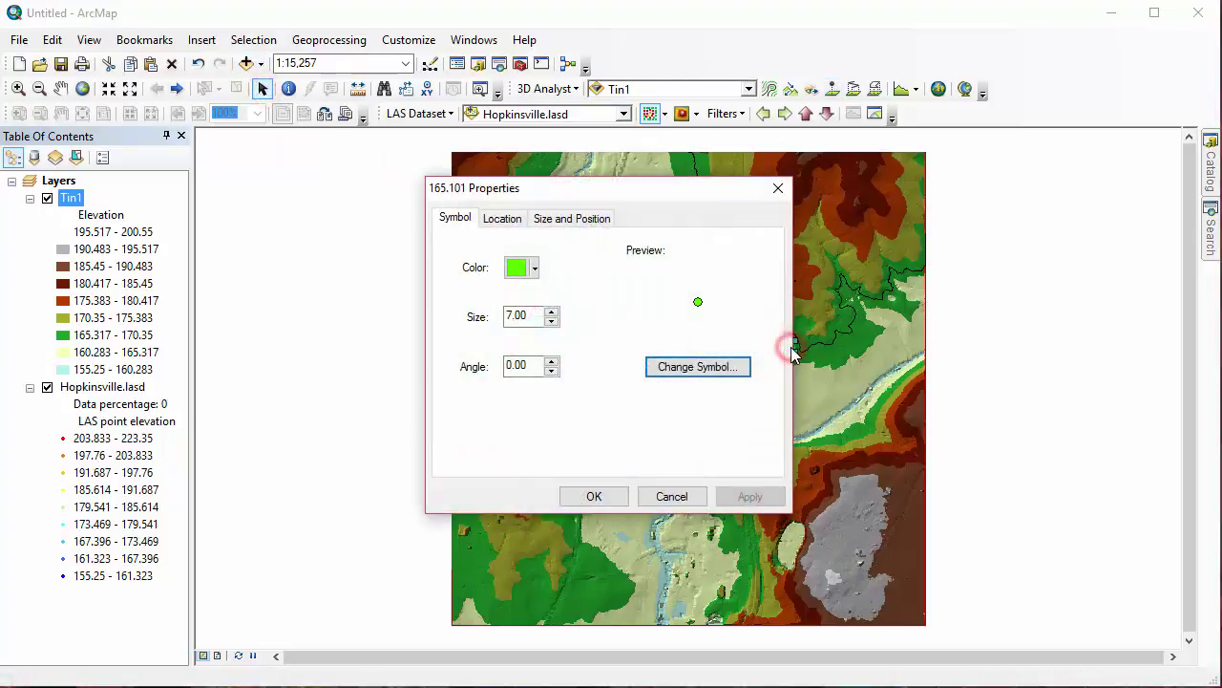
left_click(556, 224)
left_click(506, 221)
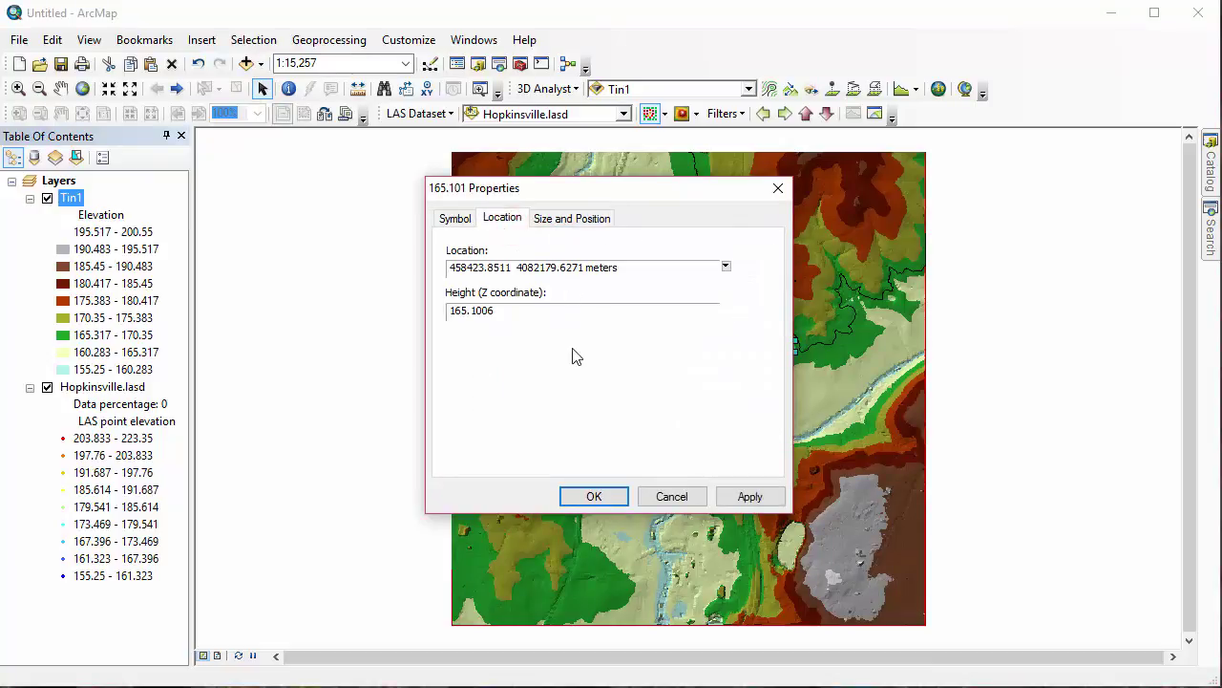
left_click(776, 188)
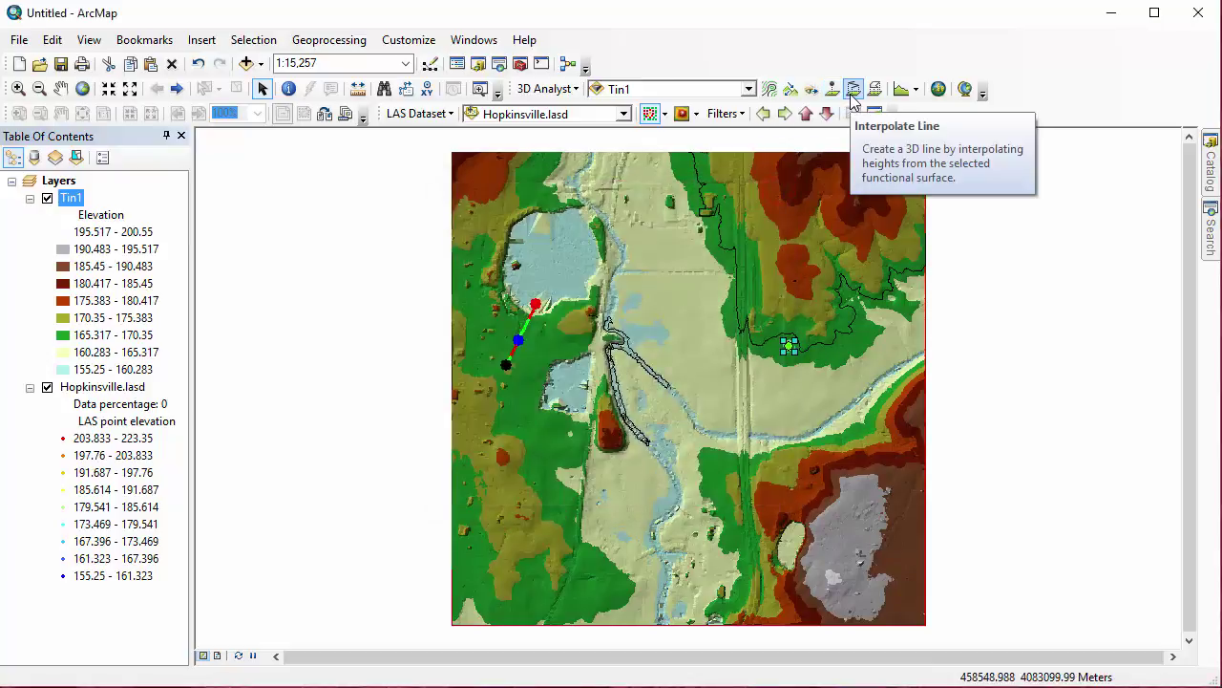
Interpolate a line east from the southwest hill and view its profile falling from 176 to 164.
left_click(853, 90)
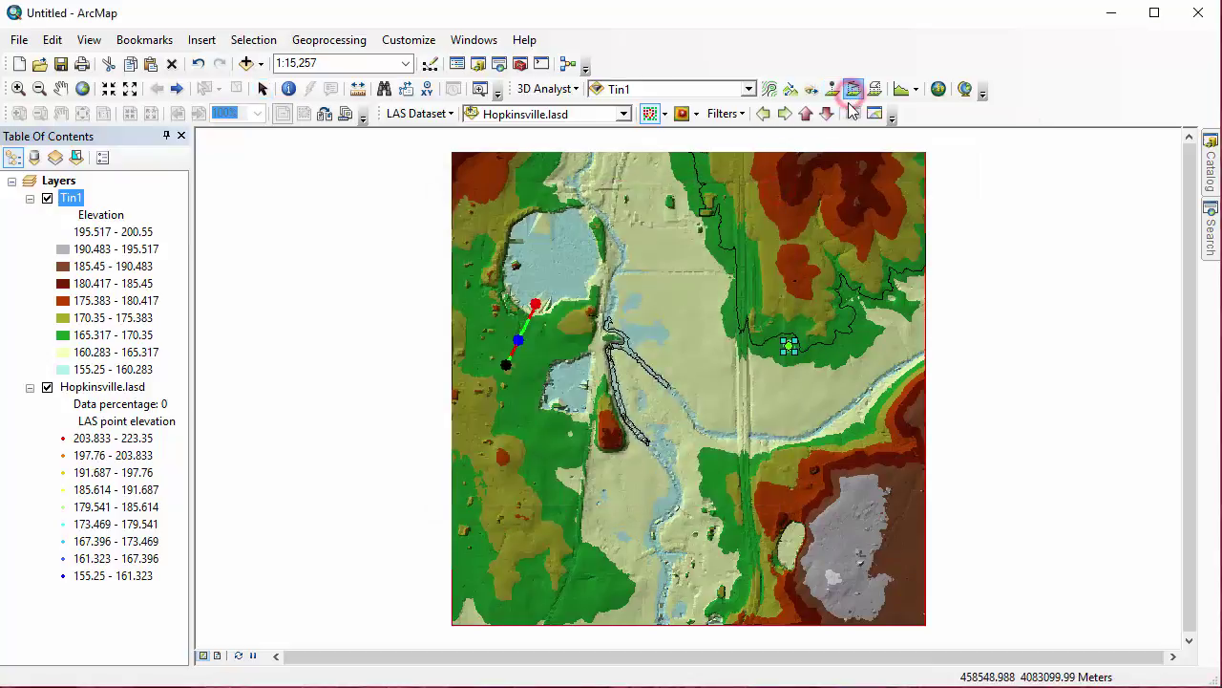
left_click(504, 458)
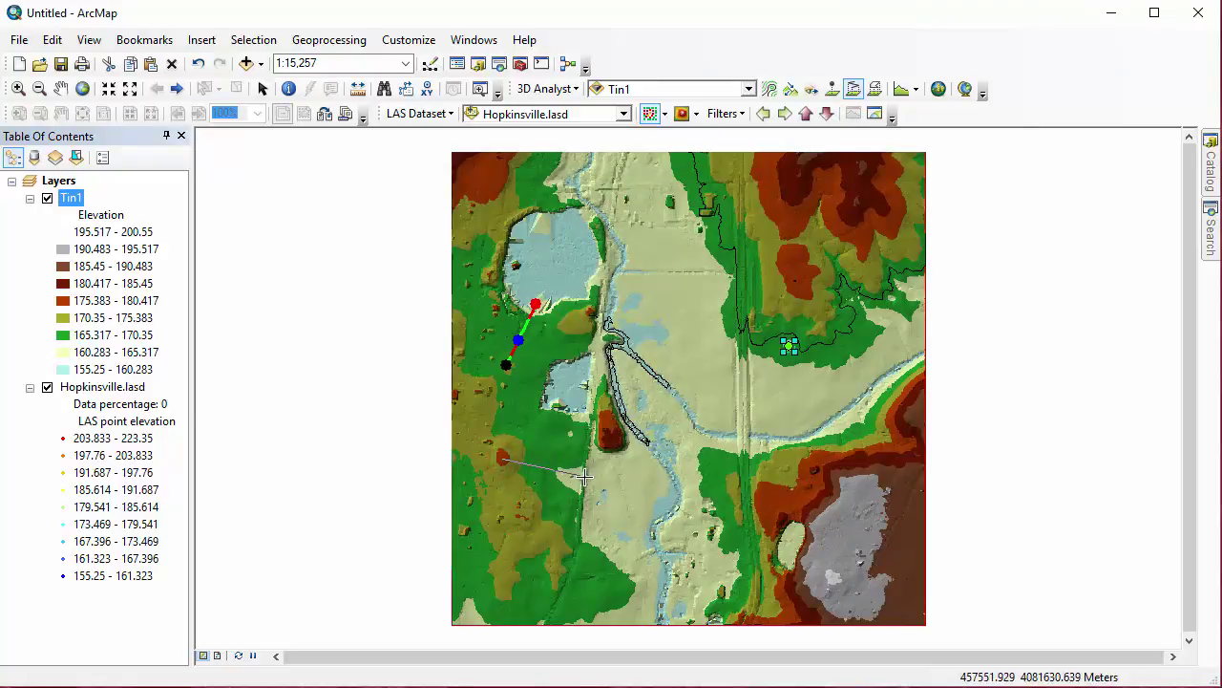
left_click(587, 477)
left_click(586, 477)
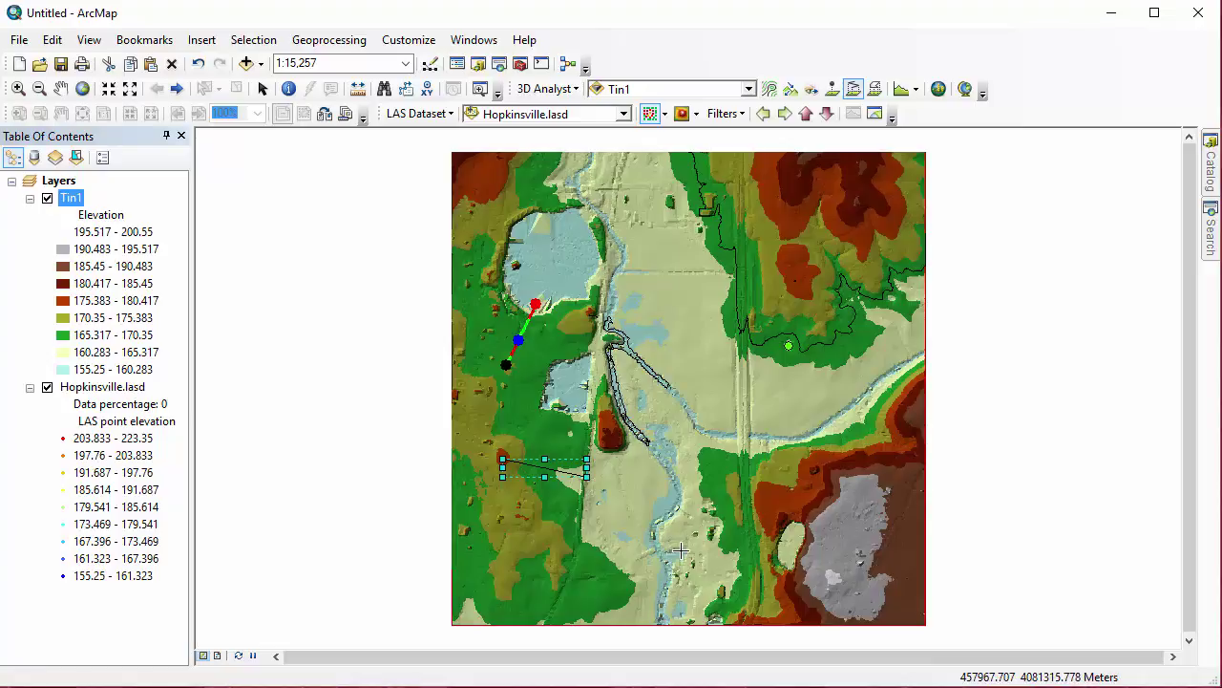
left_click(900, 92)
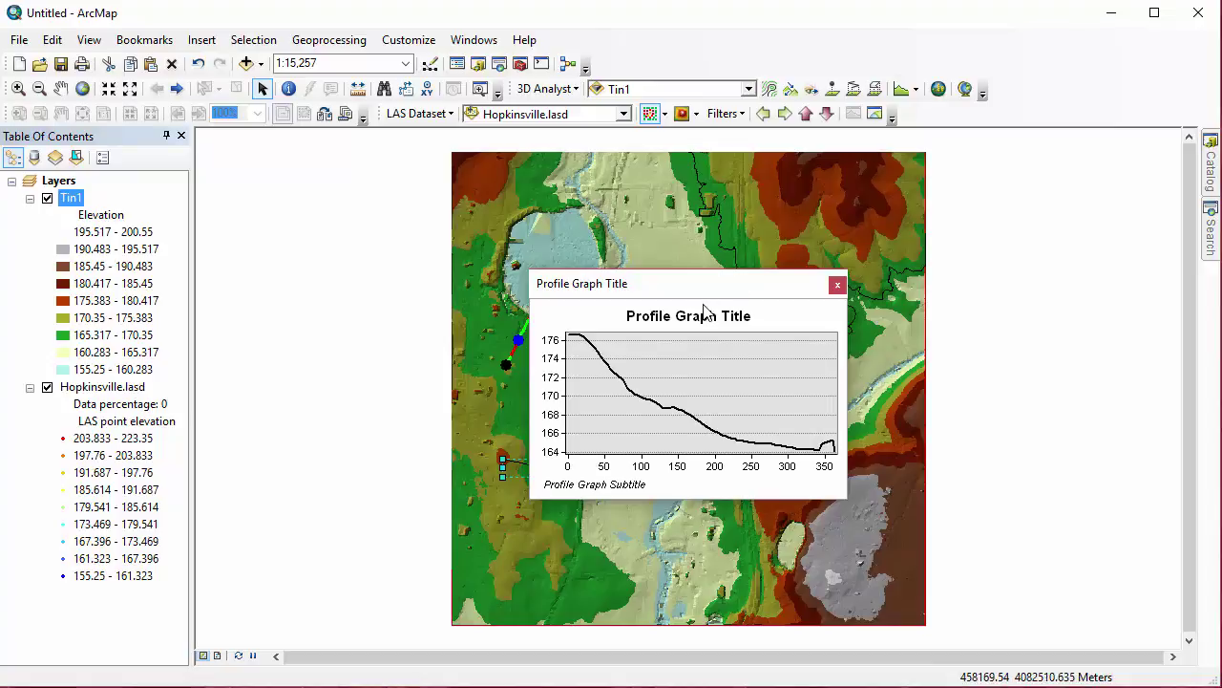
left_click(838, 285)
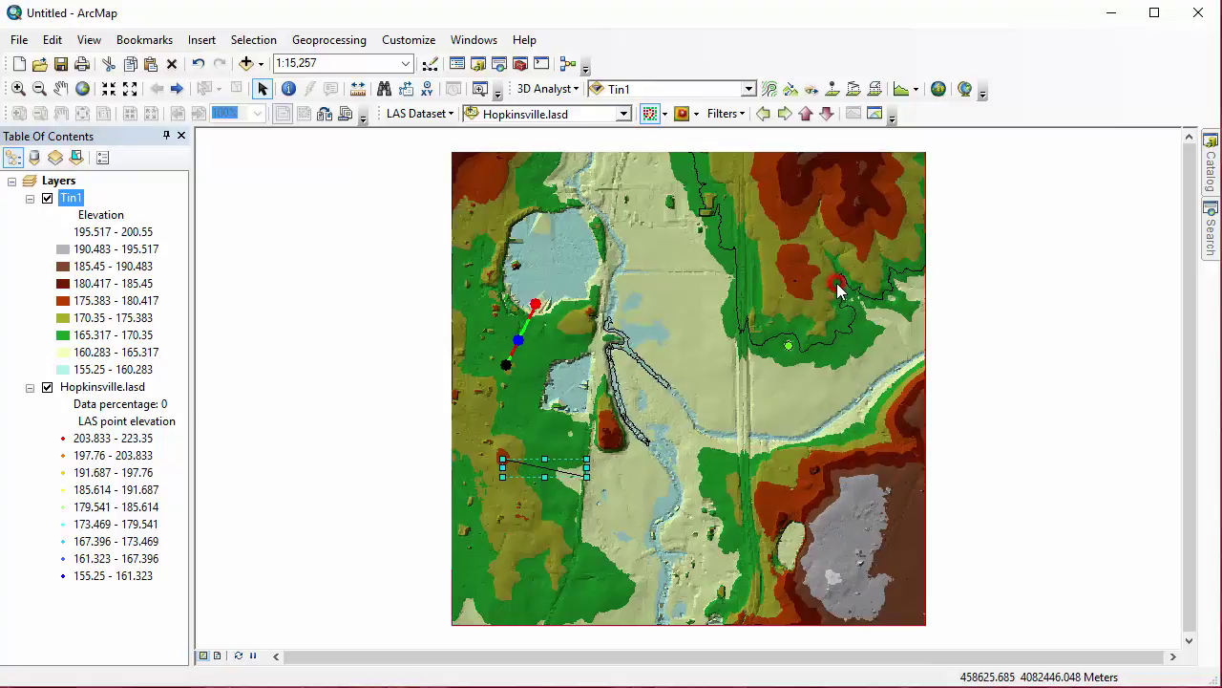
Draw an interpolated polygon with four corners around the pale southeastern patch.
left_click(873, 90)
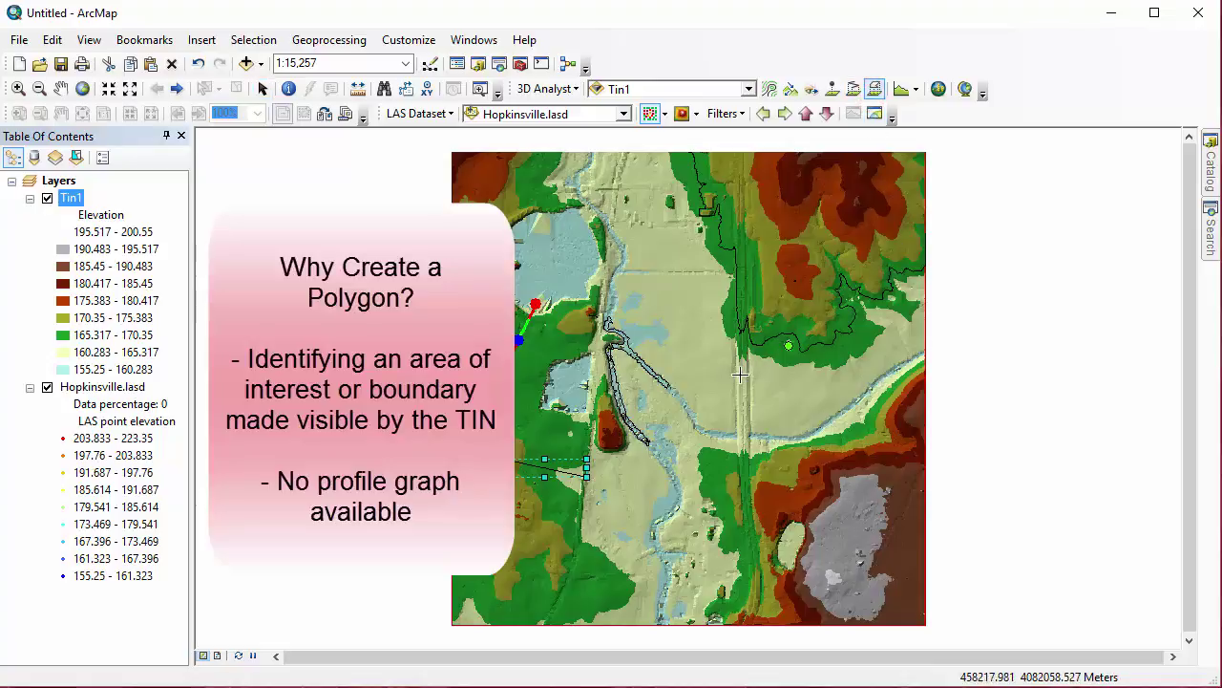
left_click(781, 510)
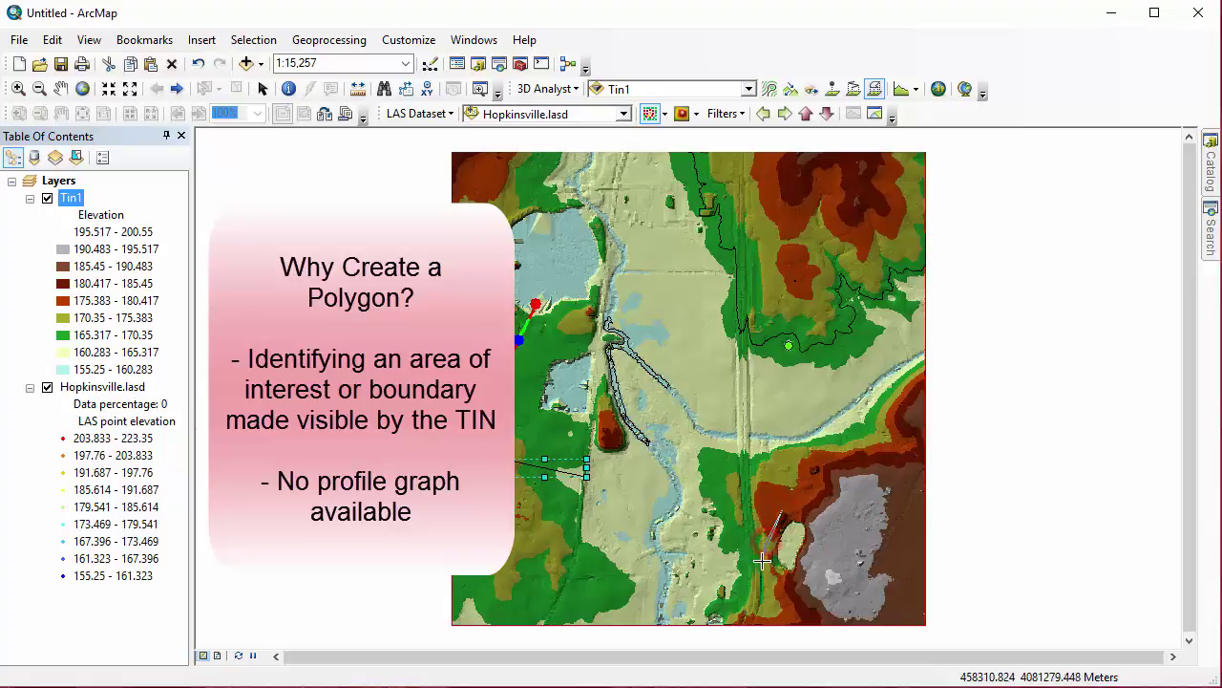
left_click(770, 559)
left_click(794, 582)
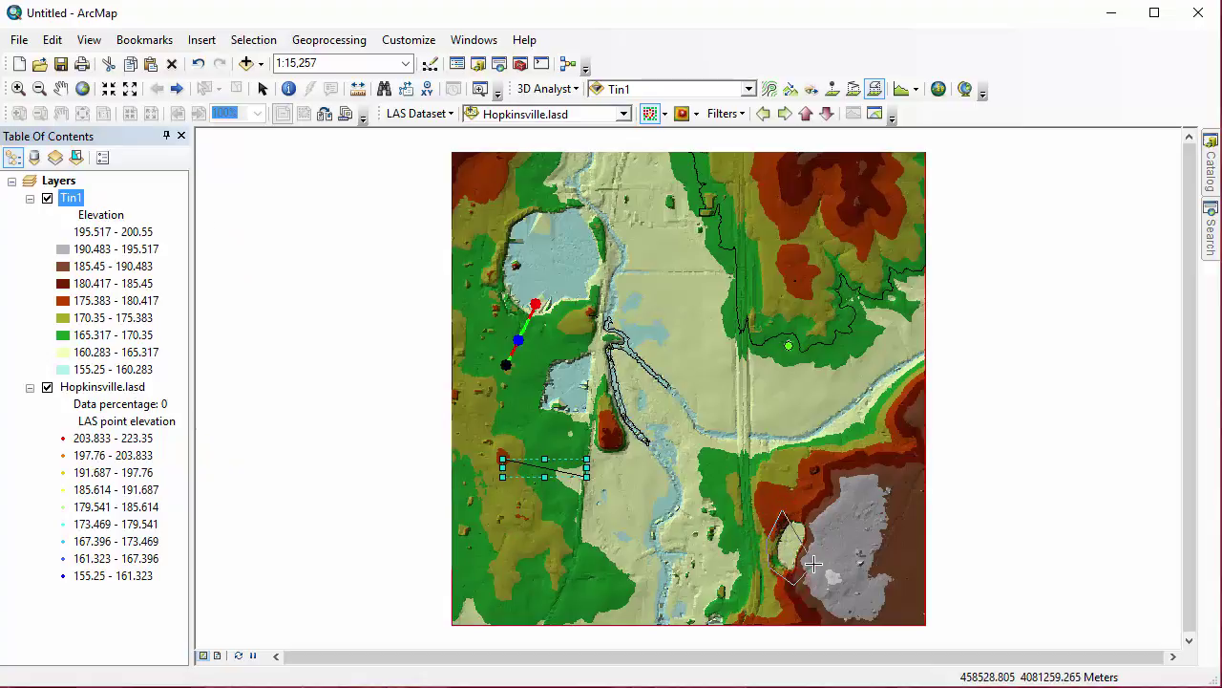
left_click(814, 564)
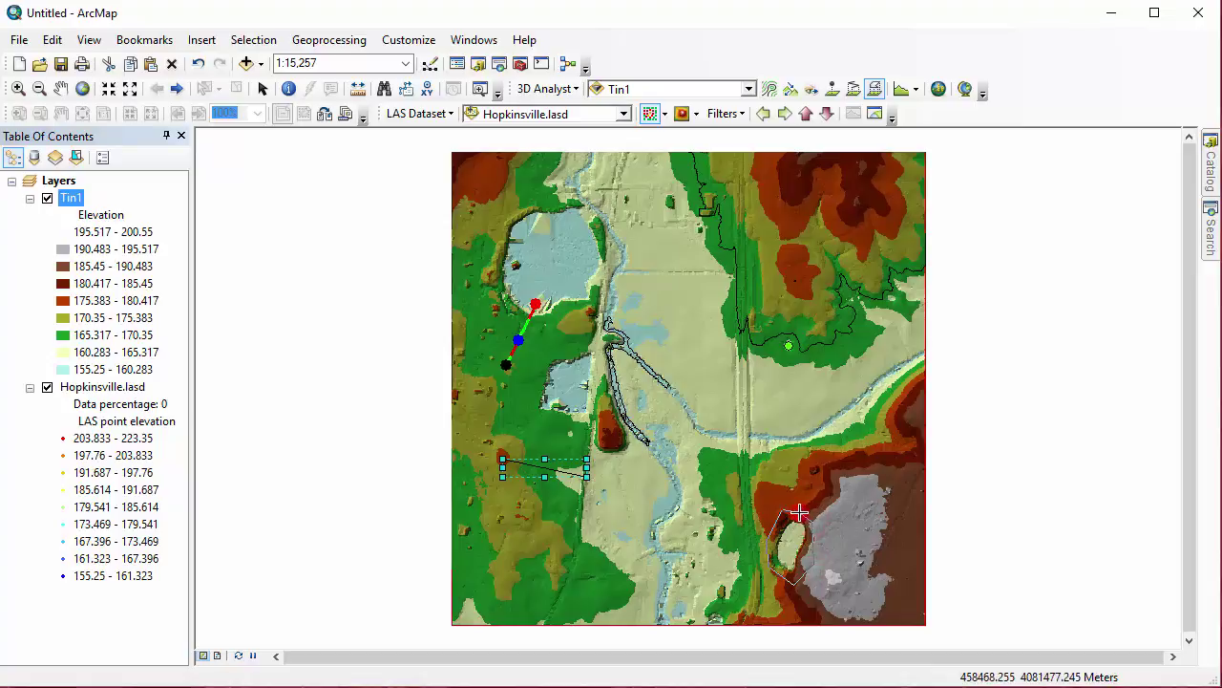
double_click(798, 511)
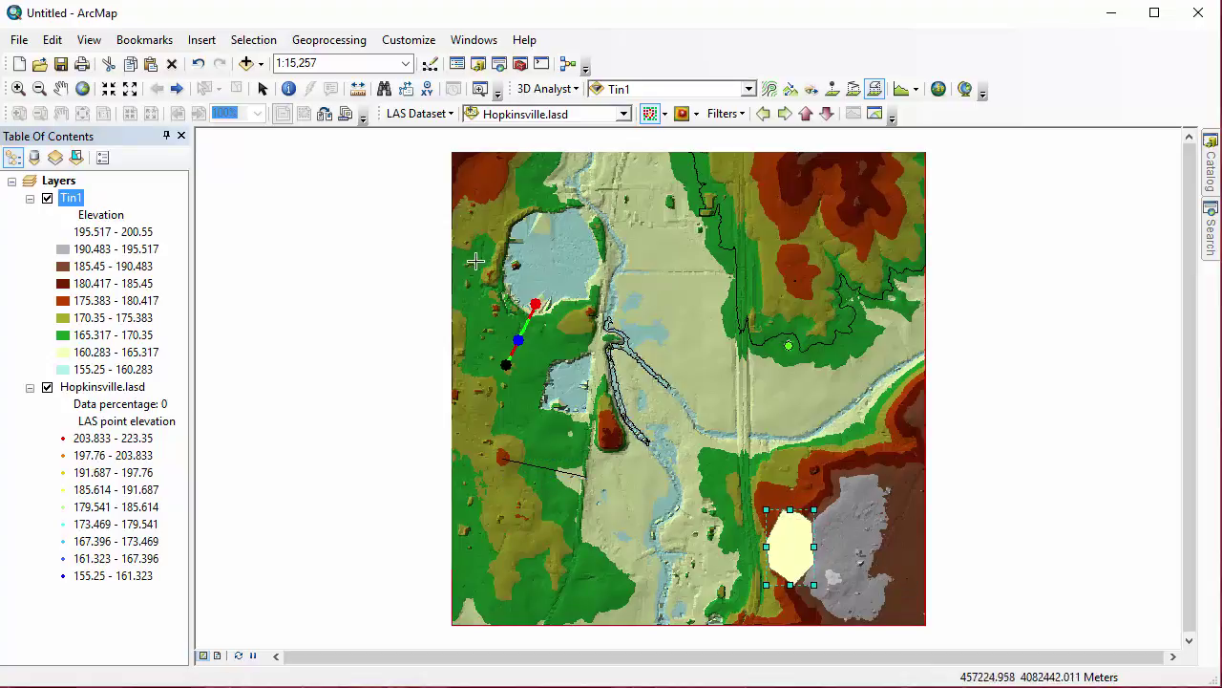
Check the polygon's area (47140.745658 sq m) and perimeter (829.936013 m) in its properties.
left_click(265, 90)
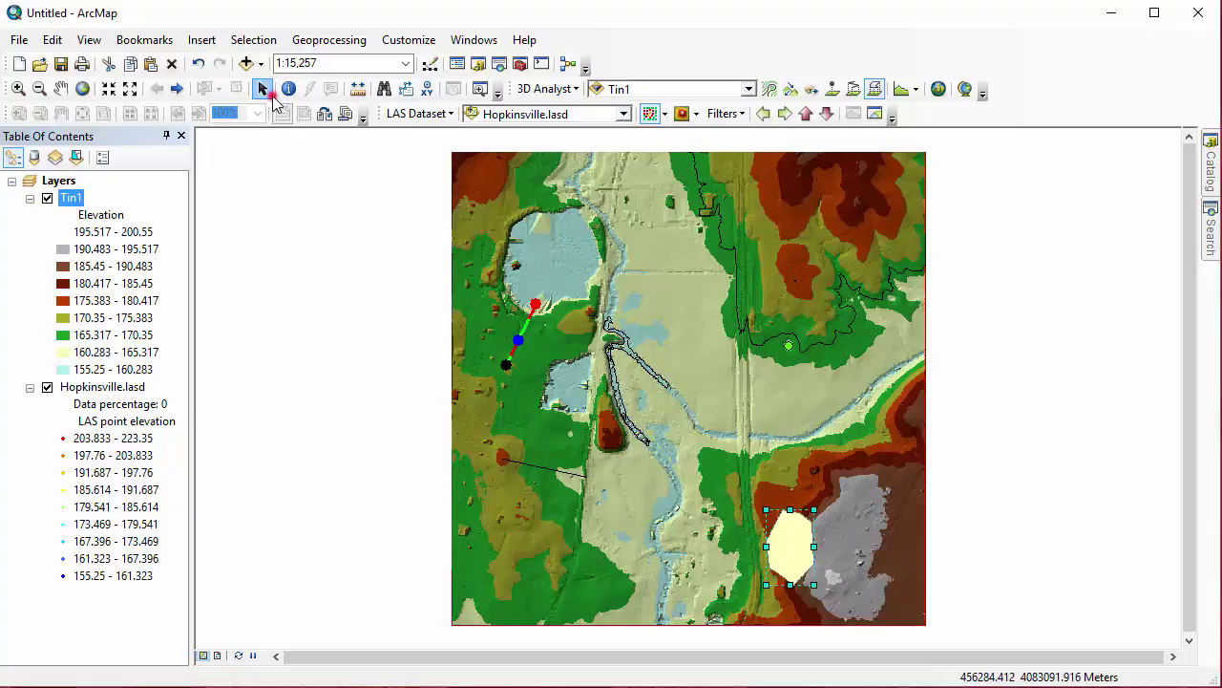
double_click(799, 546)
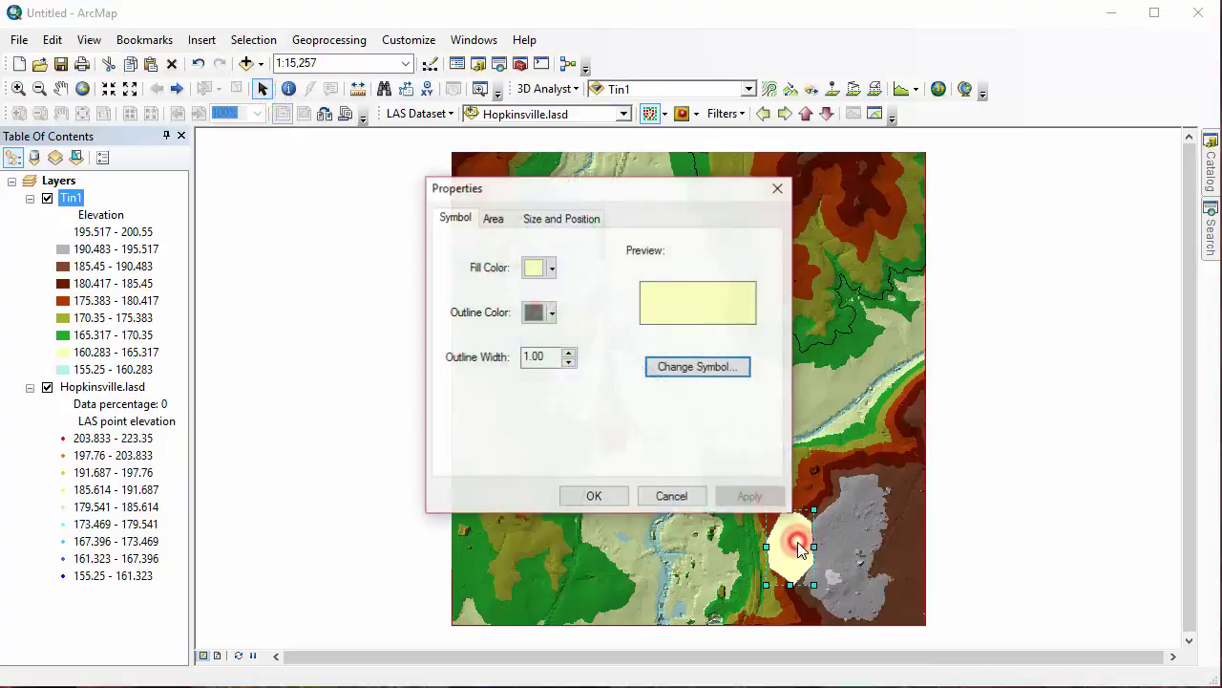
left_click(495, 221)
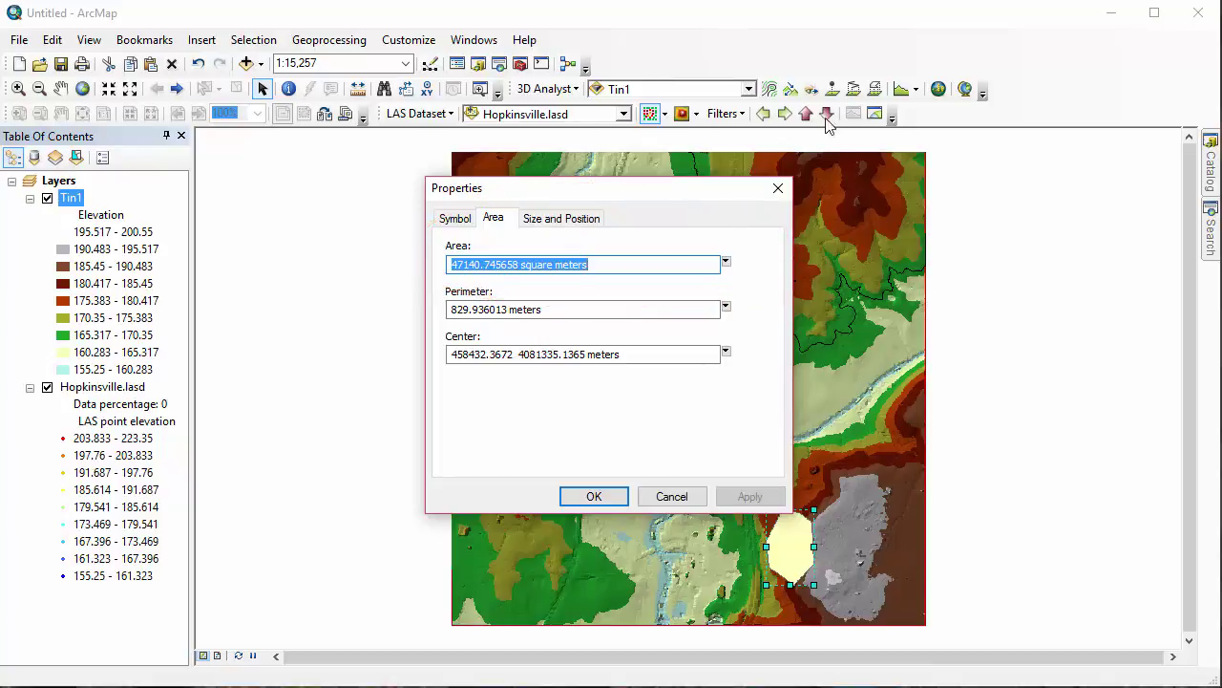
left_click(785, 187)
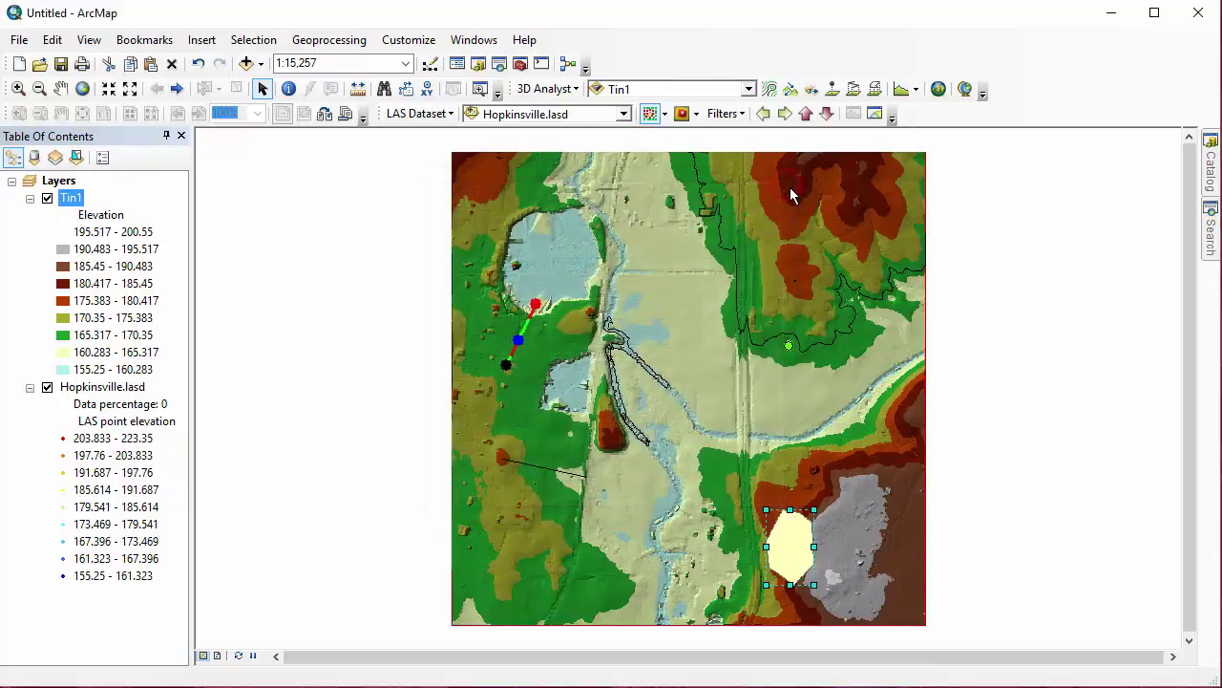
left_click(917, 90)
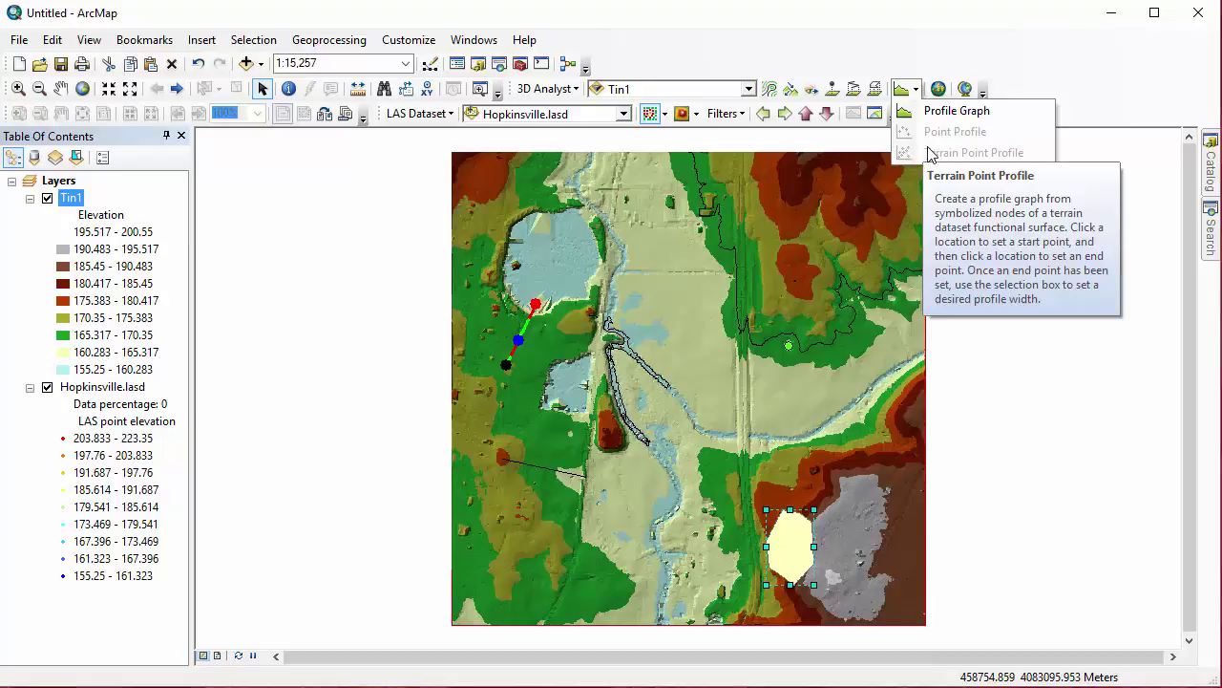
left_click(939, 89)
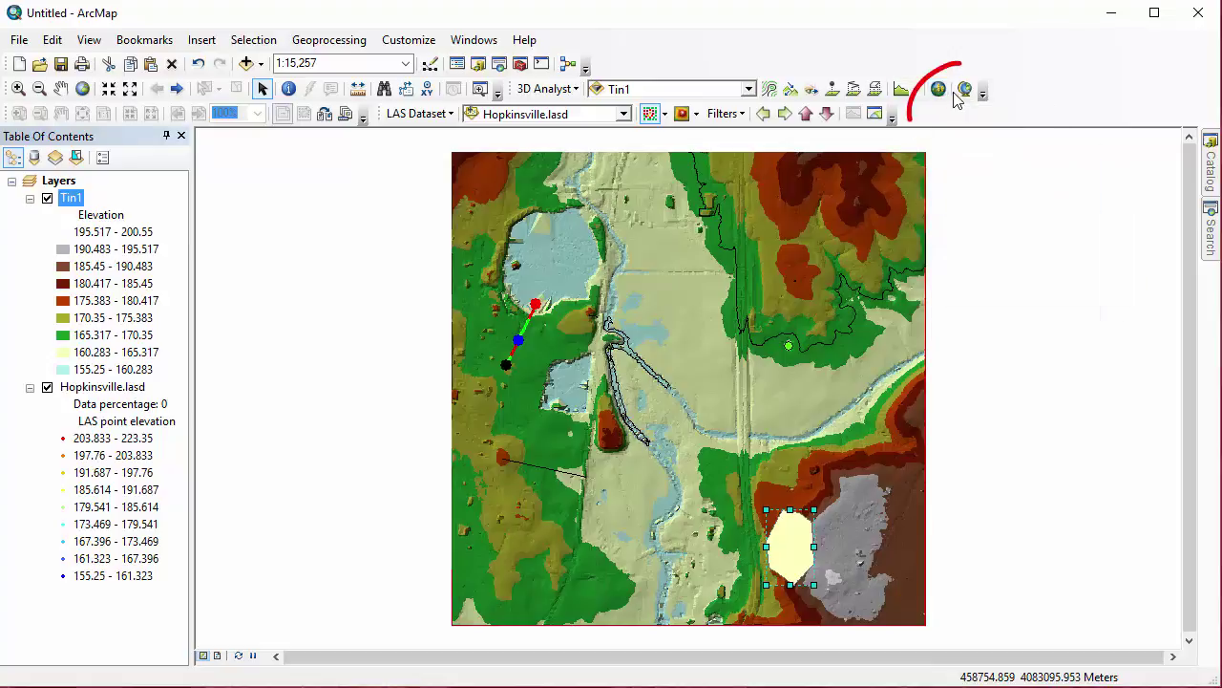